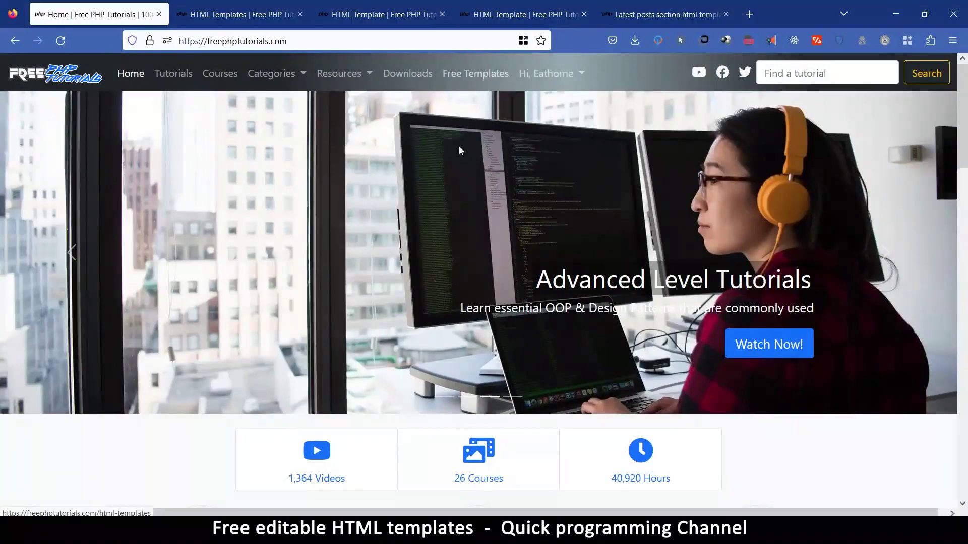
Open the HTML Templates listing and browse the login, portfolio, latest posts and about us templates
scroll(386, 172, down, 7)
scroll(385, 174, up, 5)
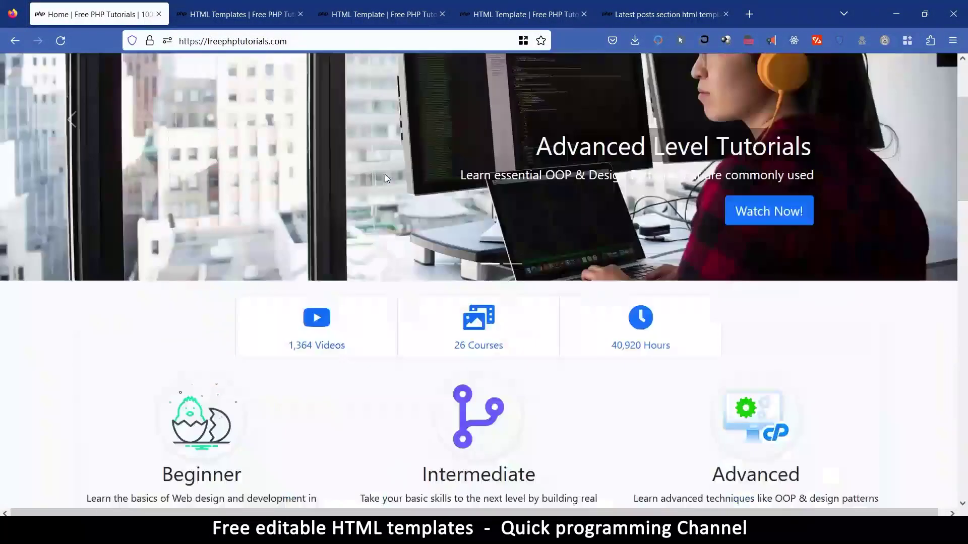
scroll(385, 174, up, 2)
scroll(385, 174, down, 5)
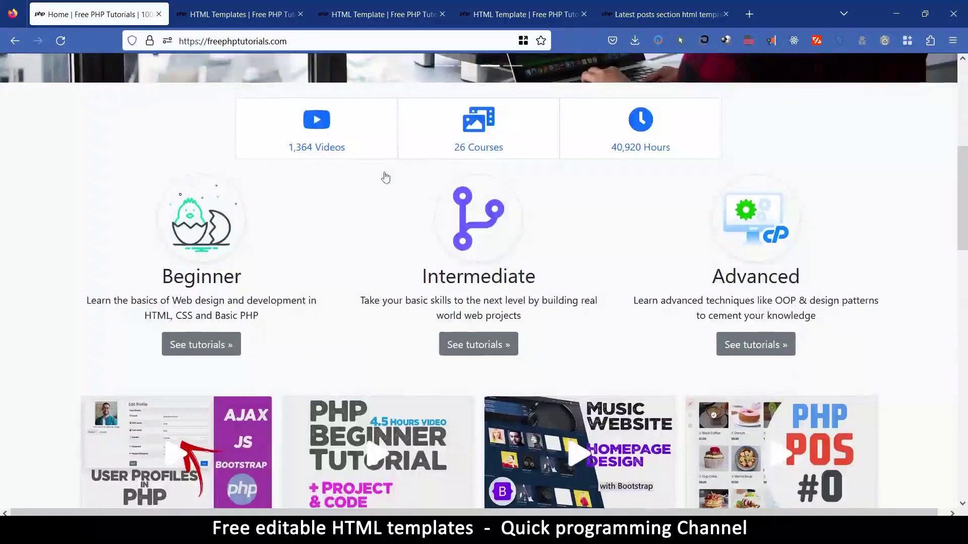
scroll(386, 176, up, 5)
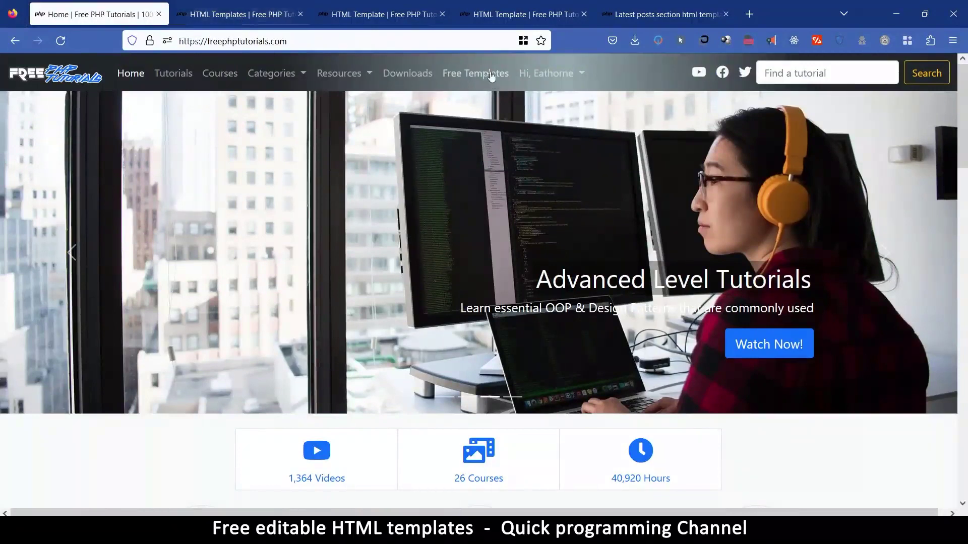
click(217, 7)
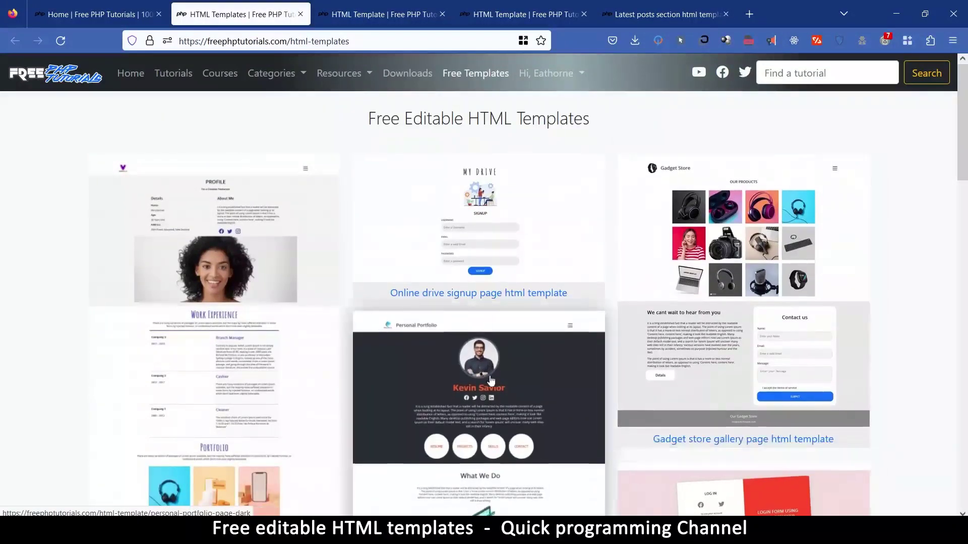
scroll(218, 255, down, 8)
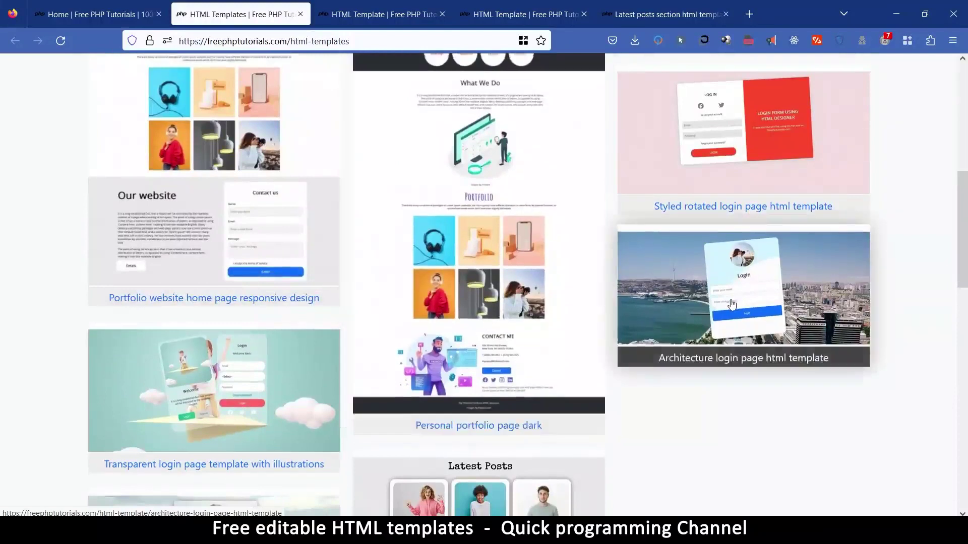
scroll(731, 304, down, 3)
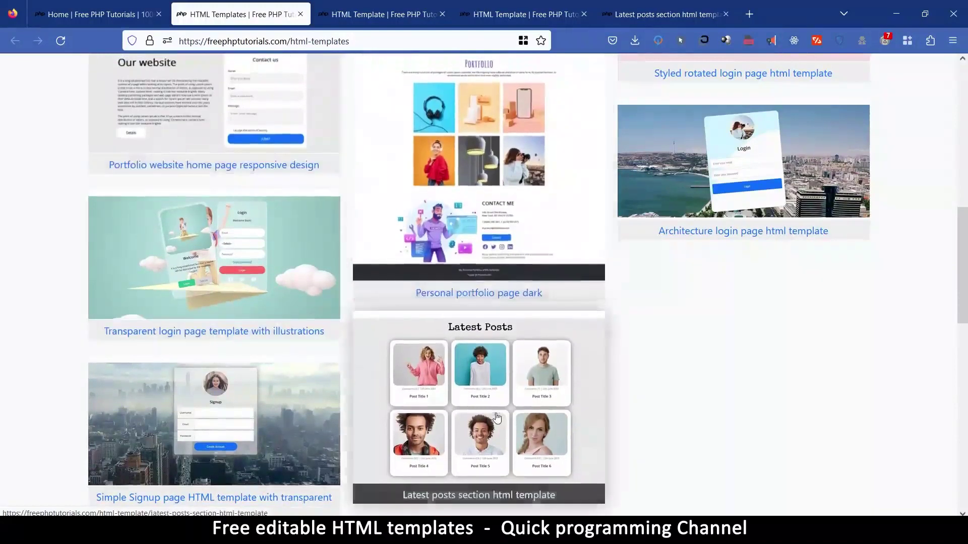
scroll(497, 403, up, 10)
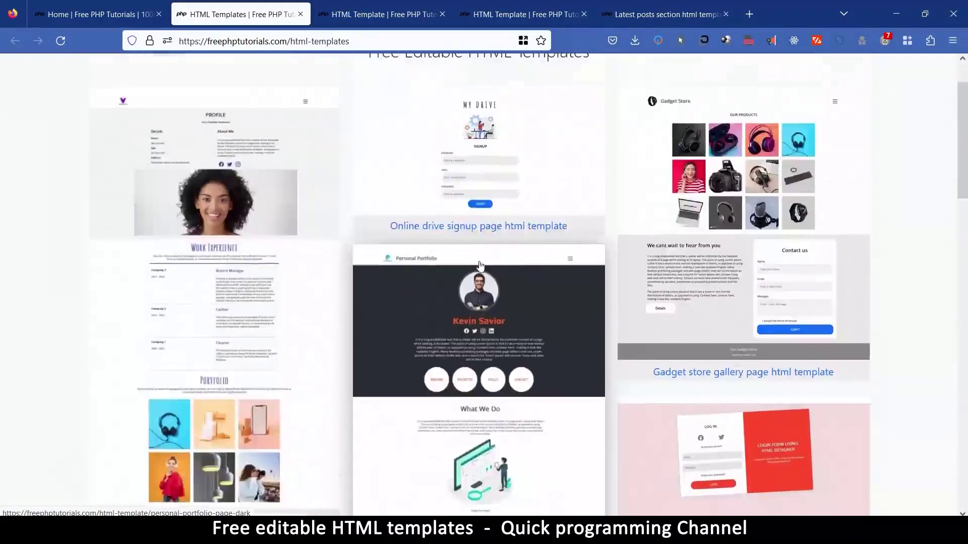
scroll(479, 266, up, 2)
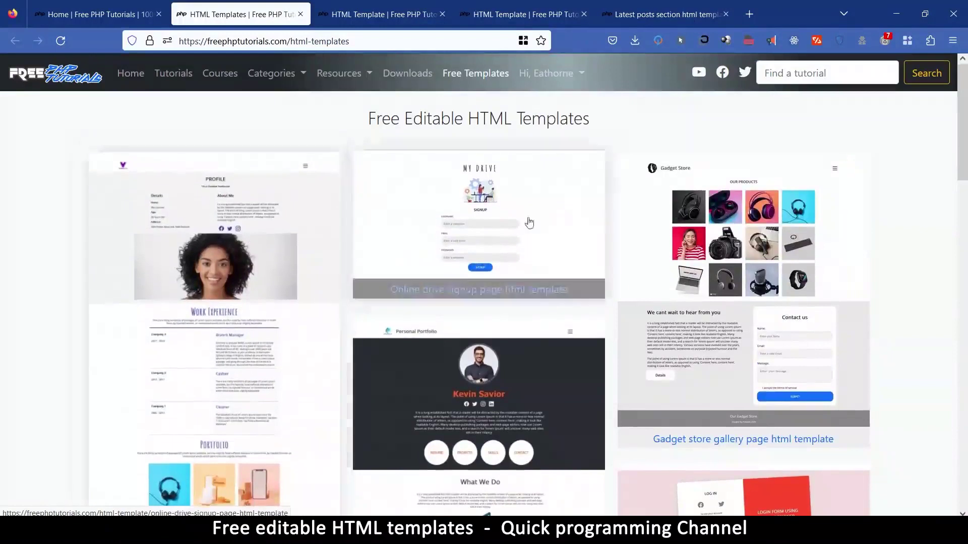
scroll(695, 247, down, 1)
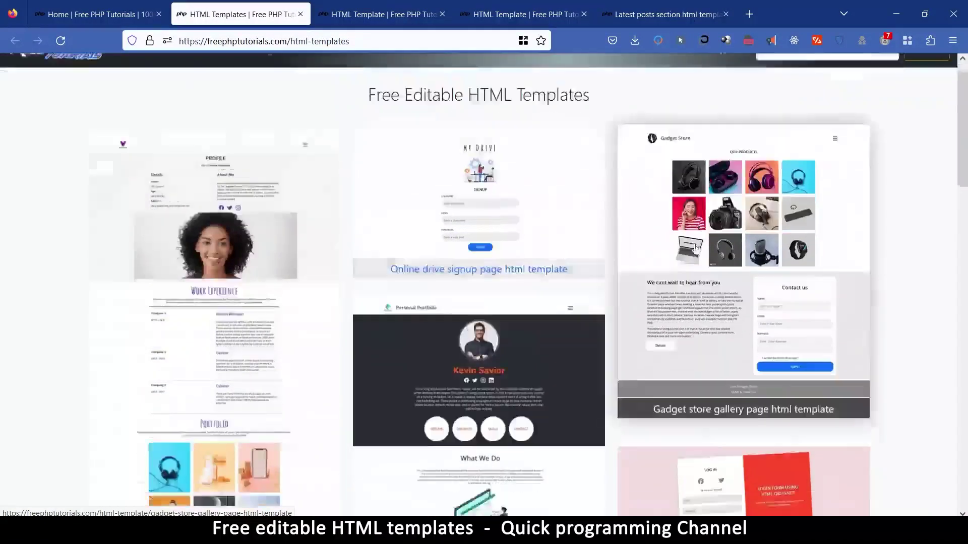
scroll(695, 247, down, 4)
scroll(553, 287, down, 8)
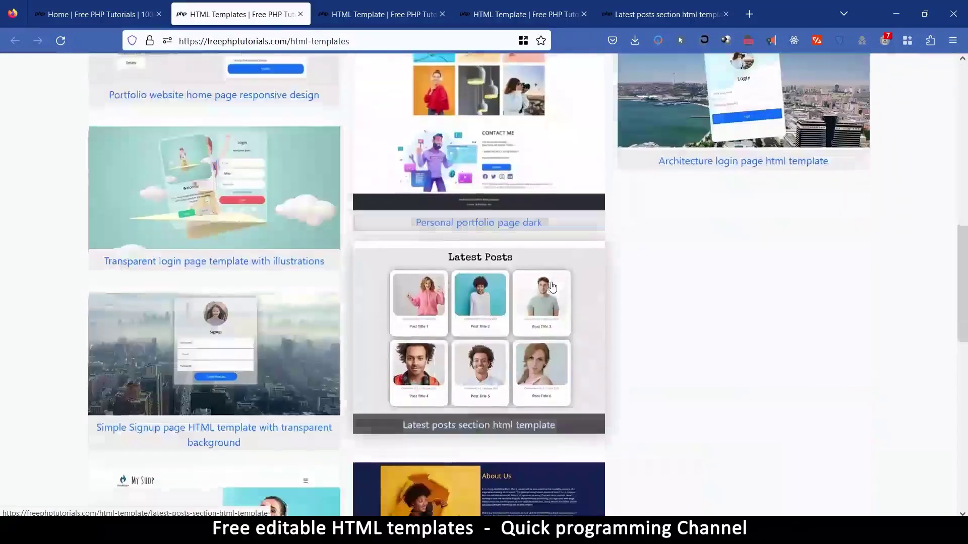
scroll(553, 287, down, 5)
scroll(484, 151, up, 1)
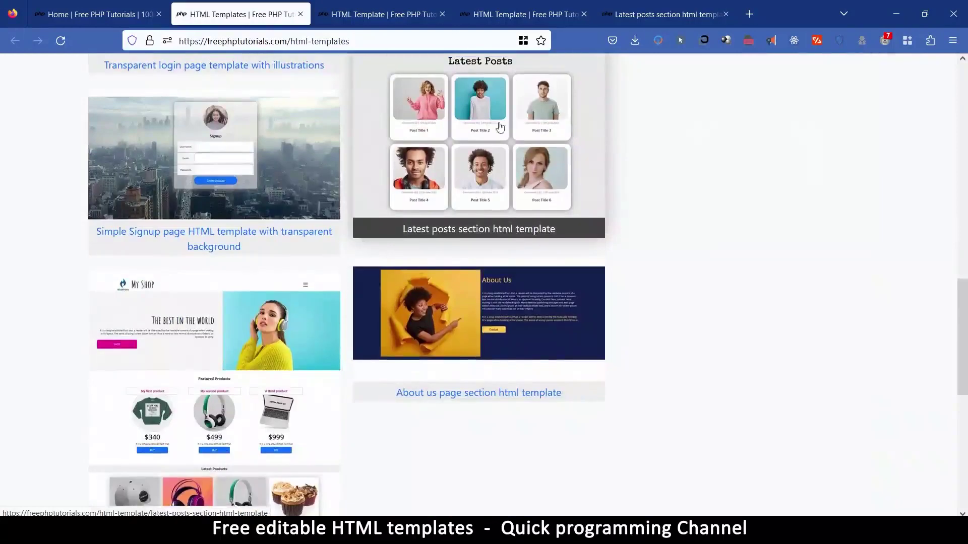
scroll(507, 151, up, 1)
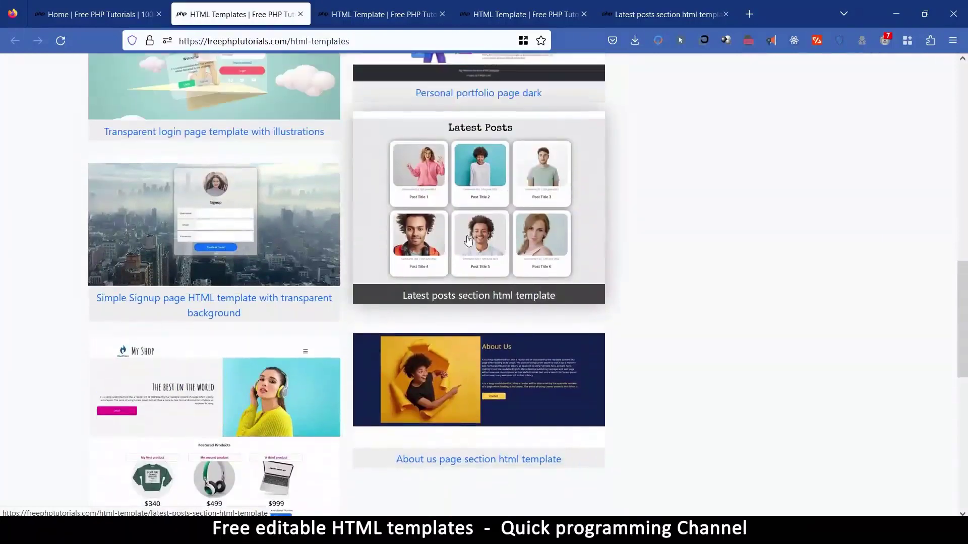
Open the Latest posts section template's Demo Preview and scroll through its Post Title 1–6 cards
click(377, 6)
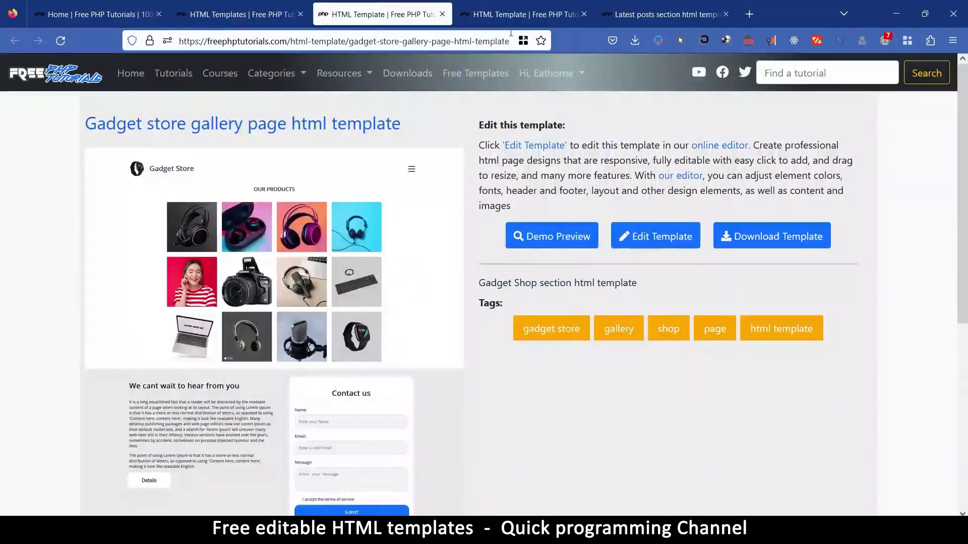
click(521, 5)
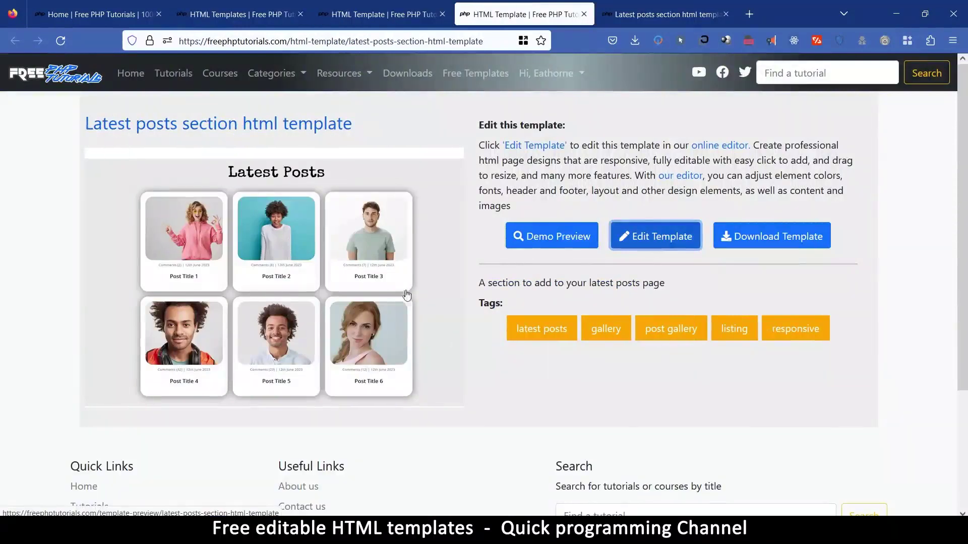
click(491, 235)
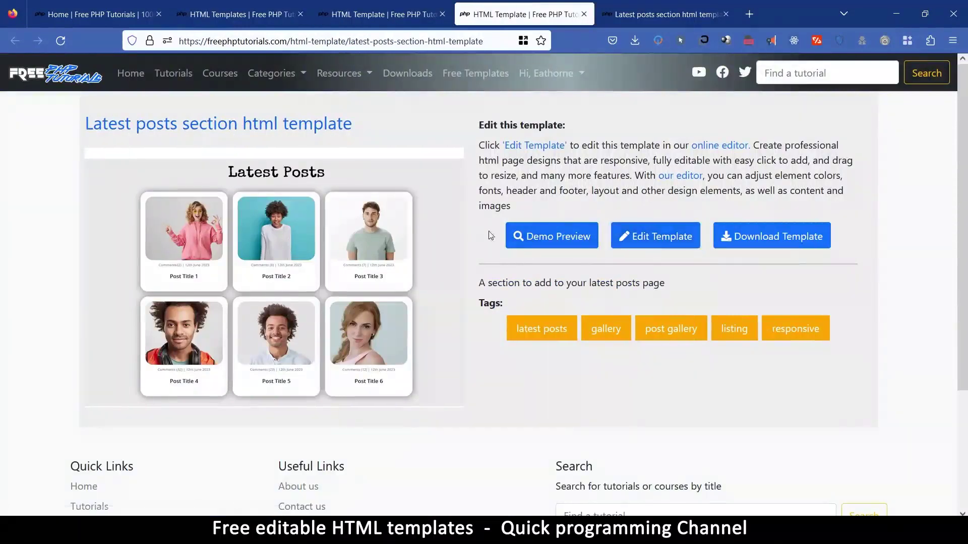
click(551, 237)
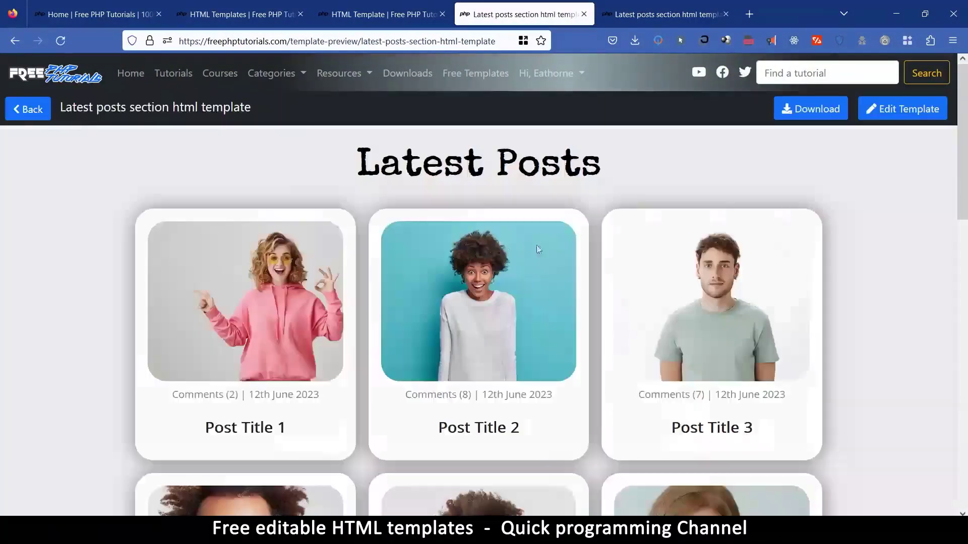
scroll(411, 181, down, 2)
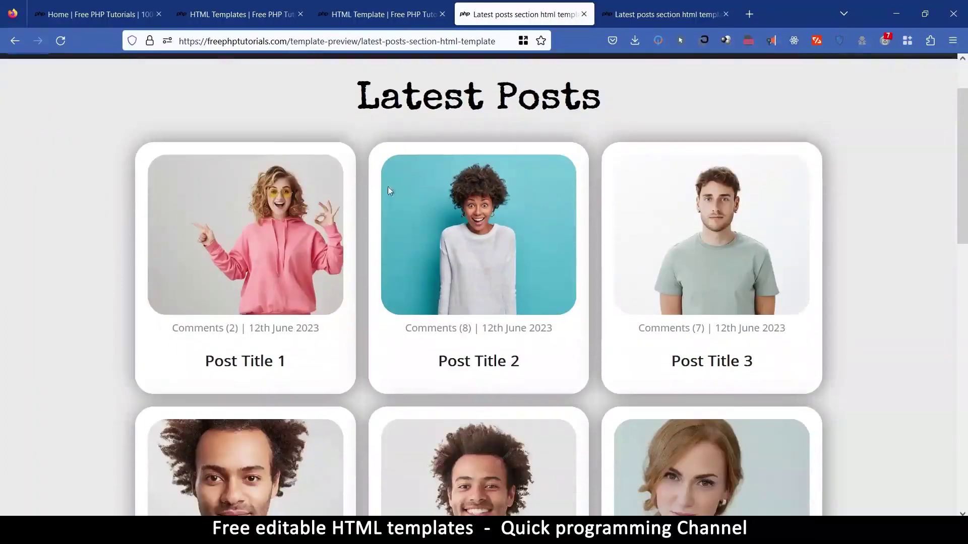
scroll(388, 191, up, 2)
scroll(566, 233, down, 2)
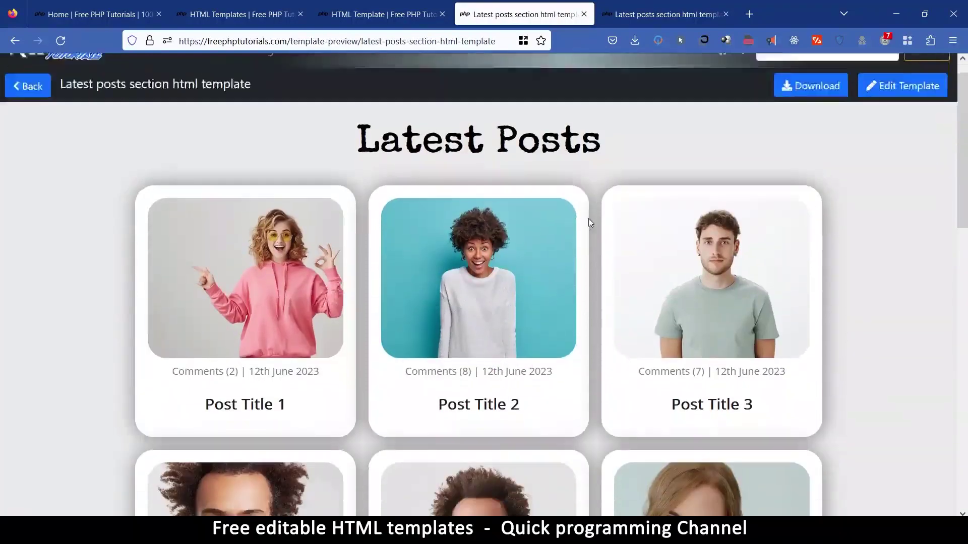
drag(962, 175, 960, 132)
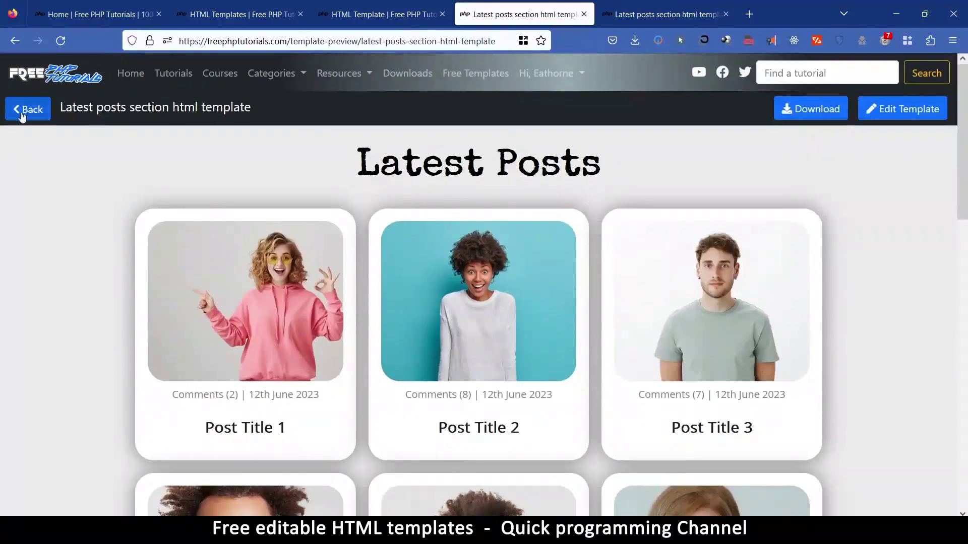
Load the template in Quickcode's editor and replace 'Latest' with 'My' so the heading reads 'My Posts'
click(895, 110)
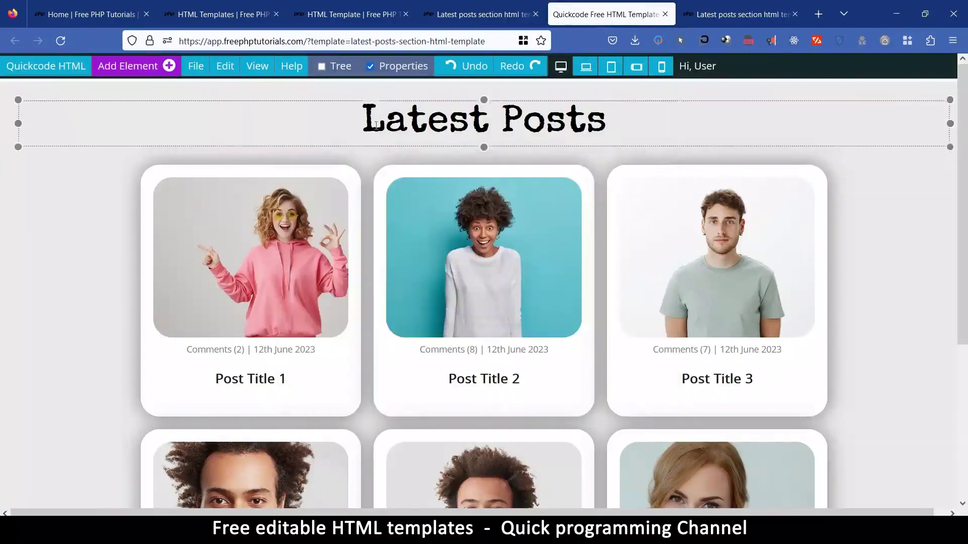
drag(369, 110, 490, 109)
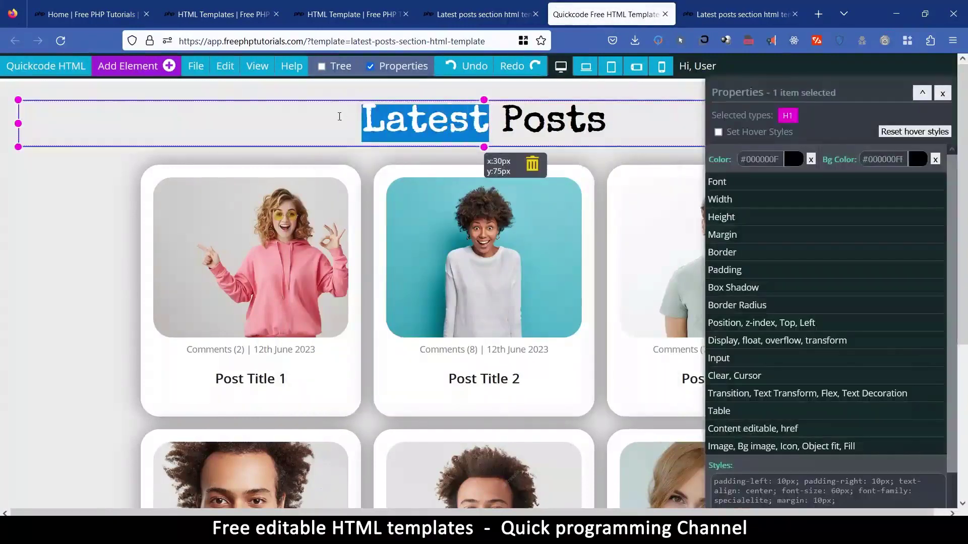
text(My)
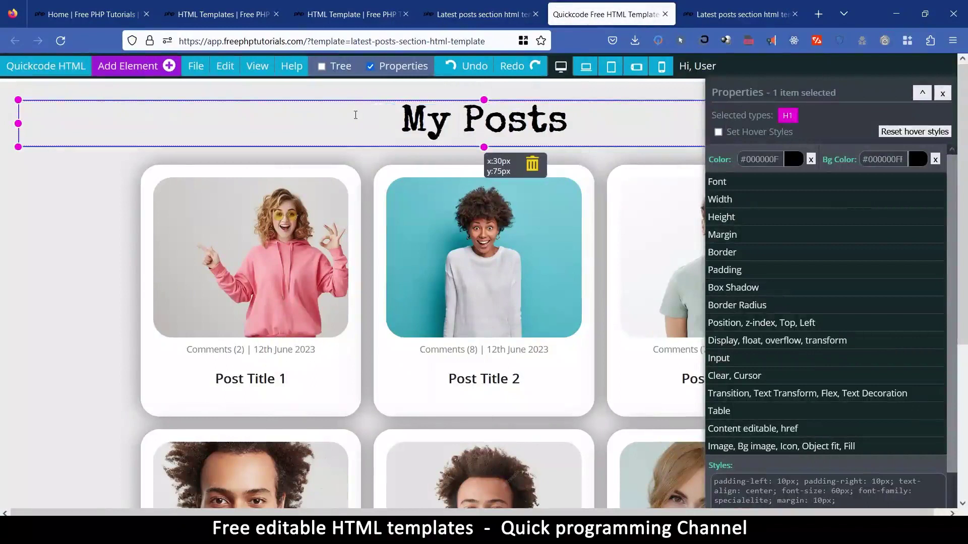
triple_click(401, 108)
click(622, 108)
scroll(360, 306, down, 2)
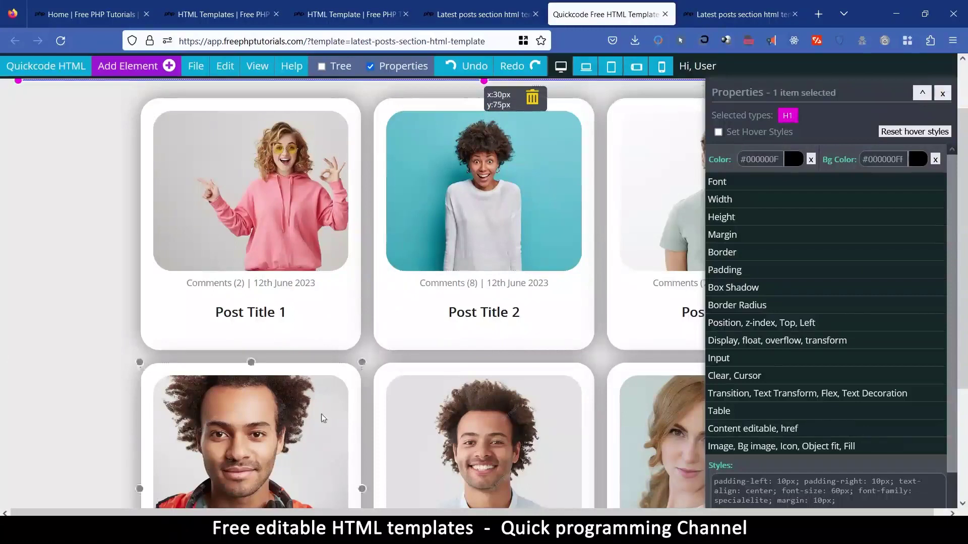
Select the Post Title 4 photo and highlight its CSS: 100% width, 254px height, cover fit, 30px radius
click(241, 428)
scroll(247, 418, down, 3)
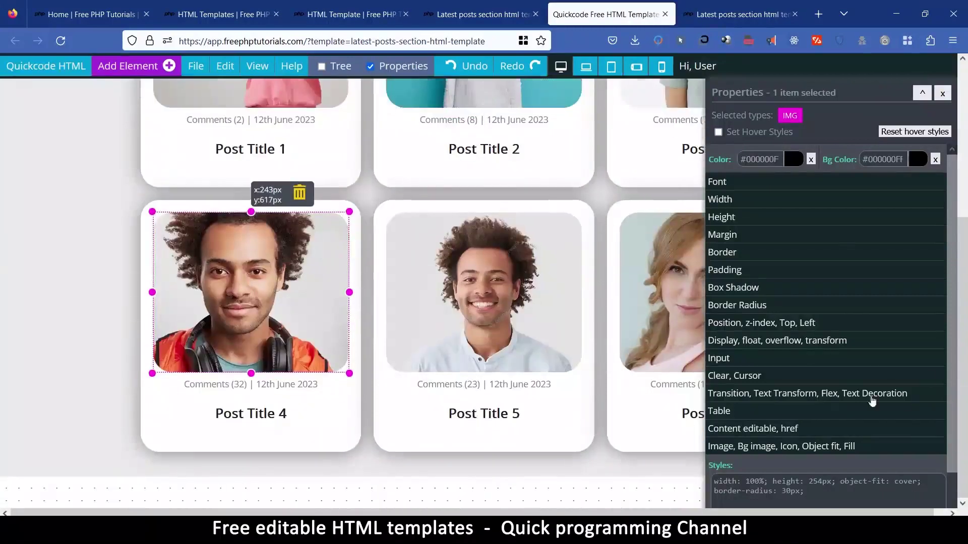
drag(781, 89, 761, 65)
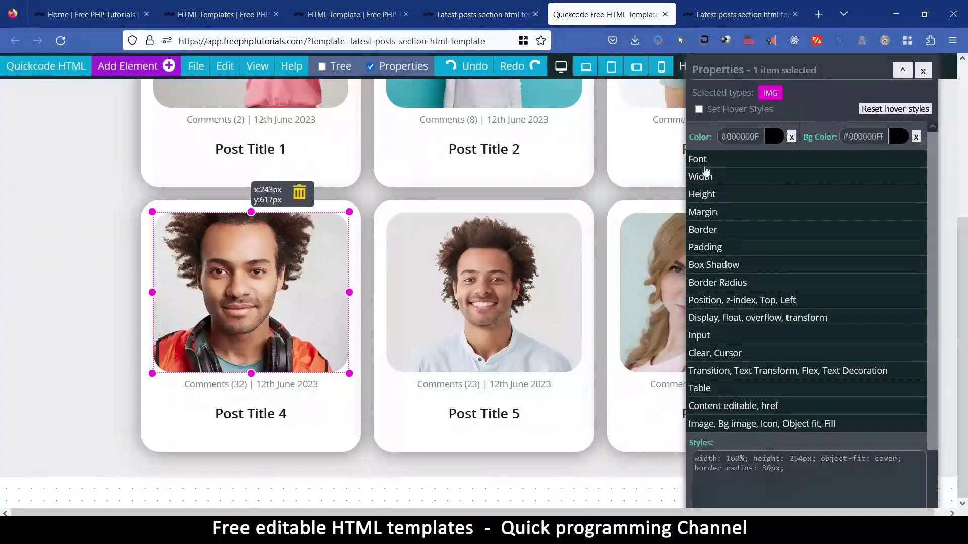
drag(809, 476, 691, 460)
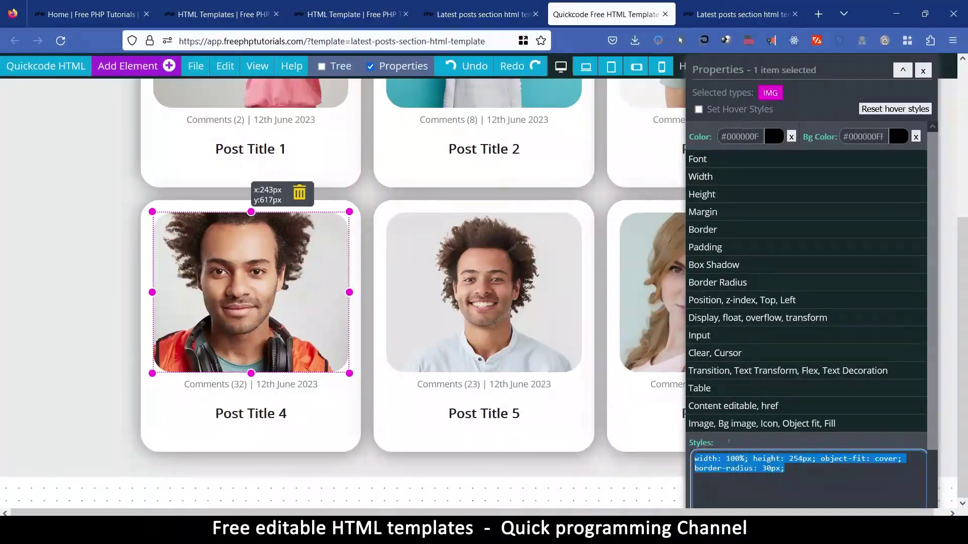
drag(792, 480, 673, 462)
mouse_move(228, 67)
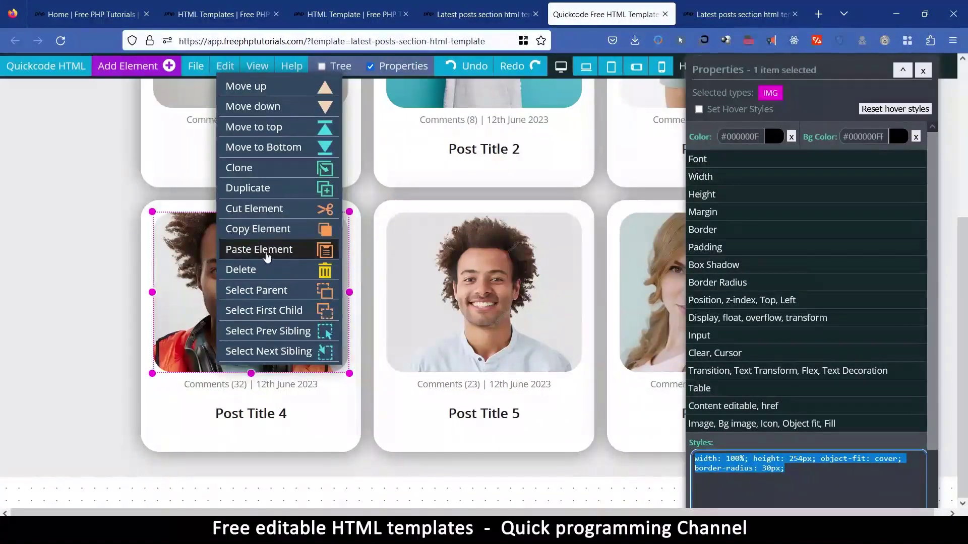
Duplicate the whole Post Title 4 card with Edit > Duplicate
click(308, 198)
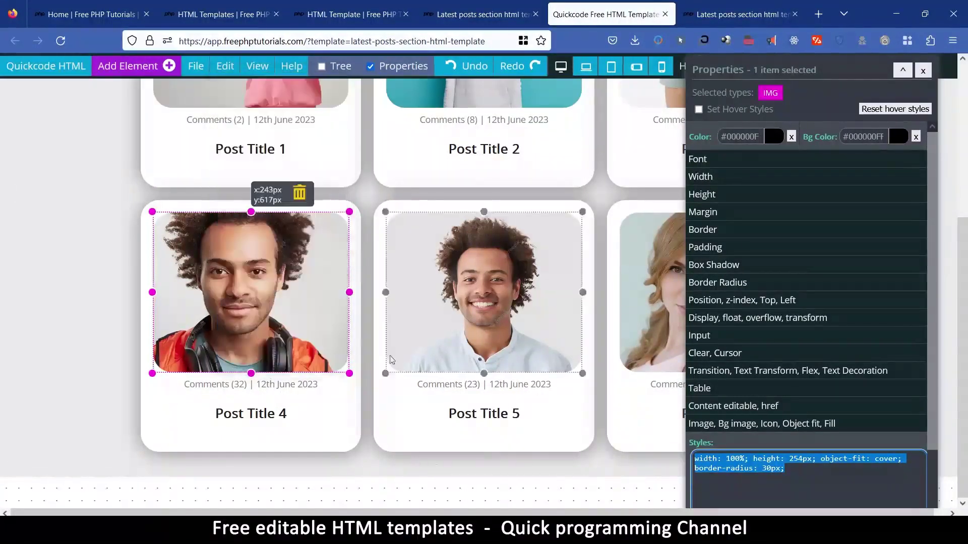
click(160, 207)
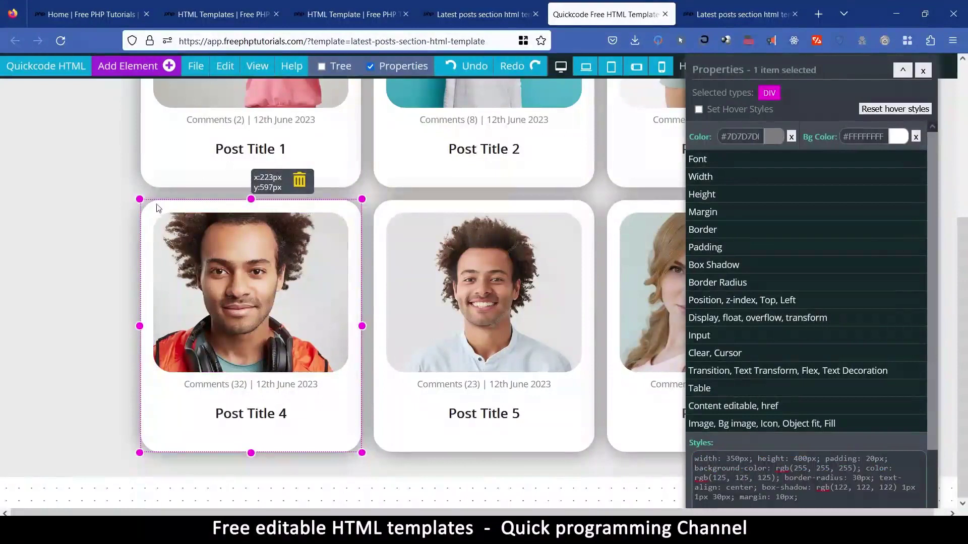
click(225, 66)
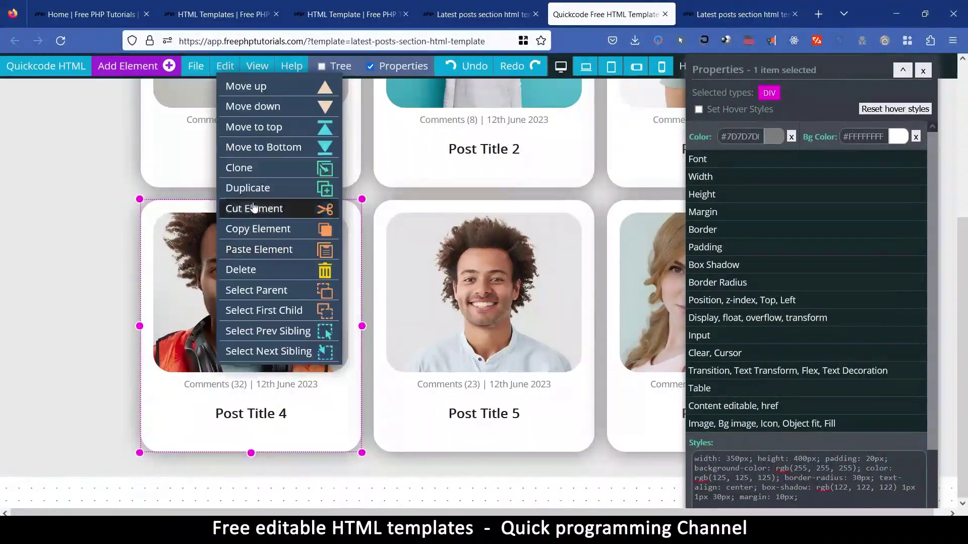
click(249, 188)
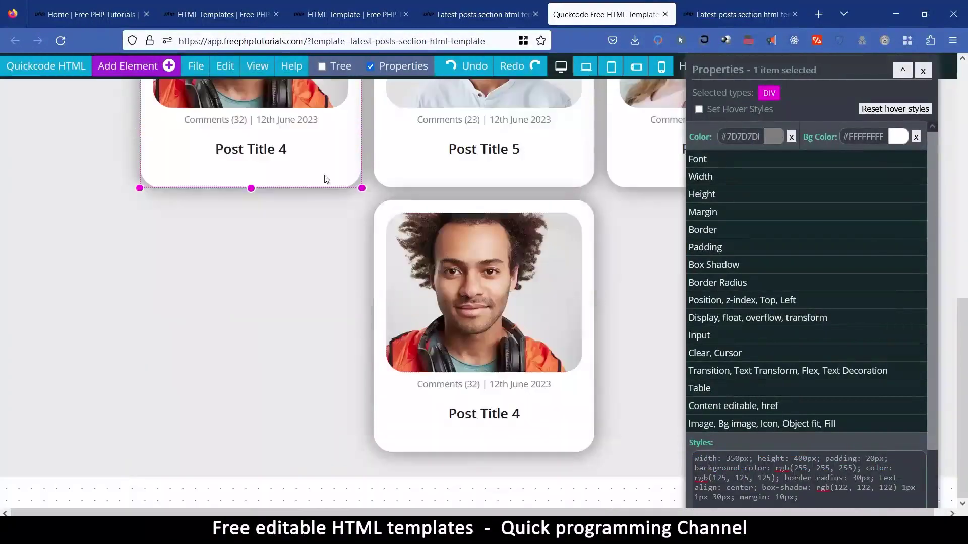
Replace the copied card's photo with the woman wearing yellow headphones from the image library
click(481, 261)
click(711, 424)
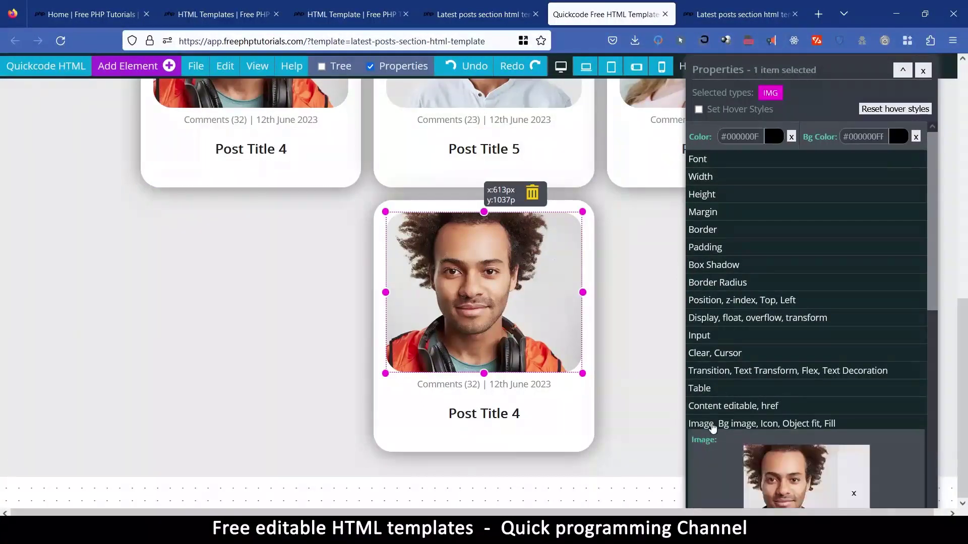
scroll(785, 282, down, 5)
scroll(786, 283, up, 3)
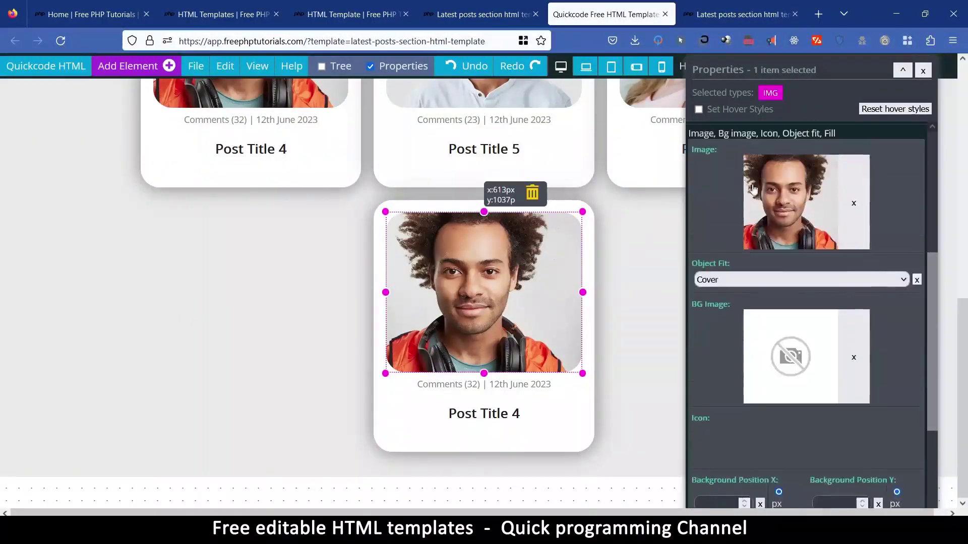
click(788, 199)
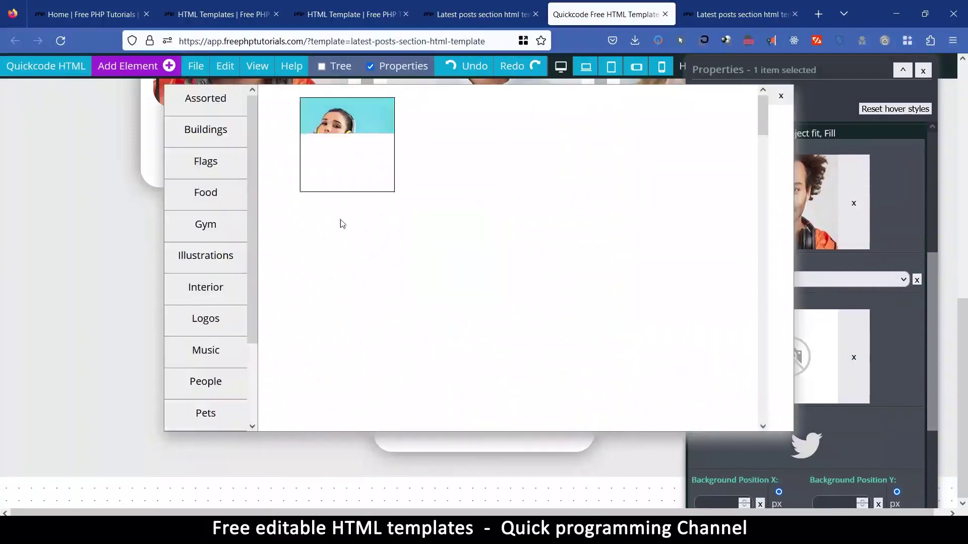
click(347, 133)
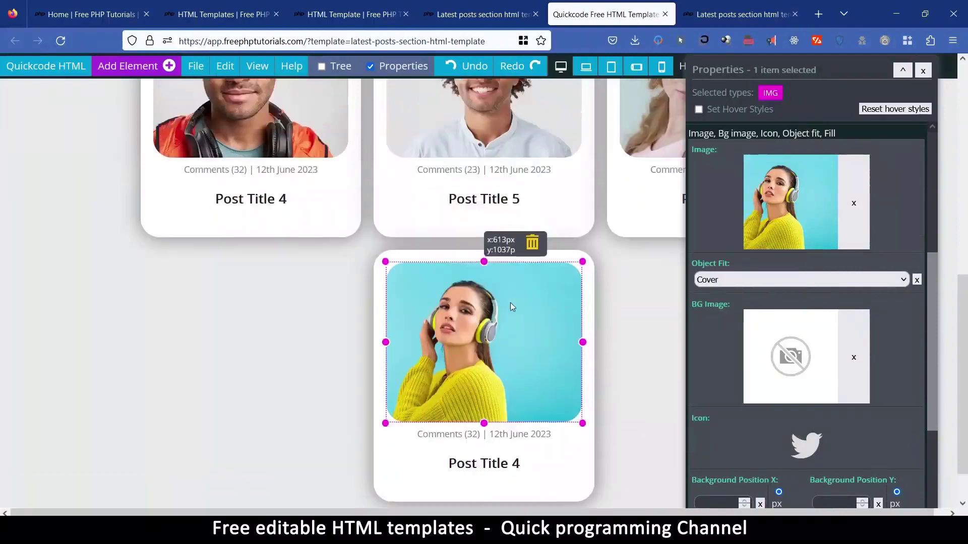
Change the number in the copied card's heading from 4 to 17
scroll(510, 302, up, 3)
scroll(515, 389, down, 3)
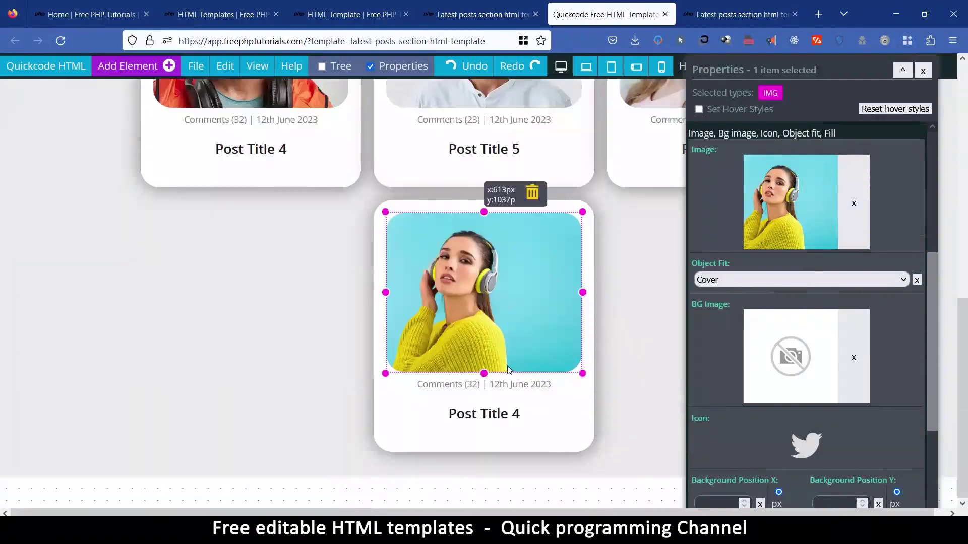
double_click(514, 414)
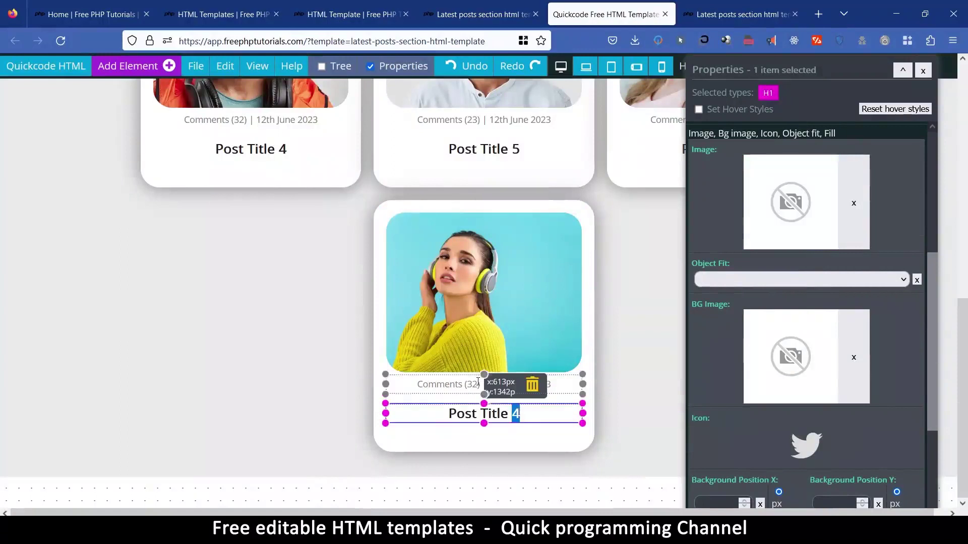
text(17)
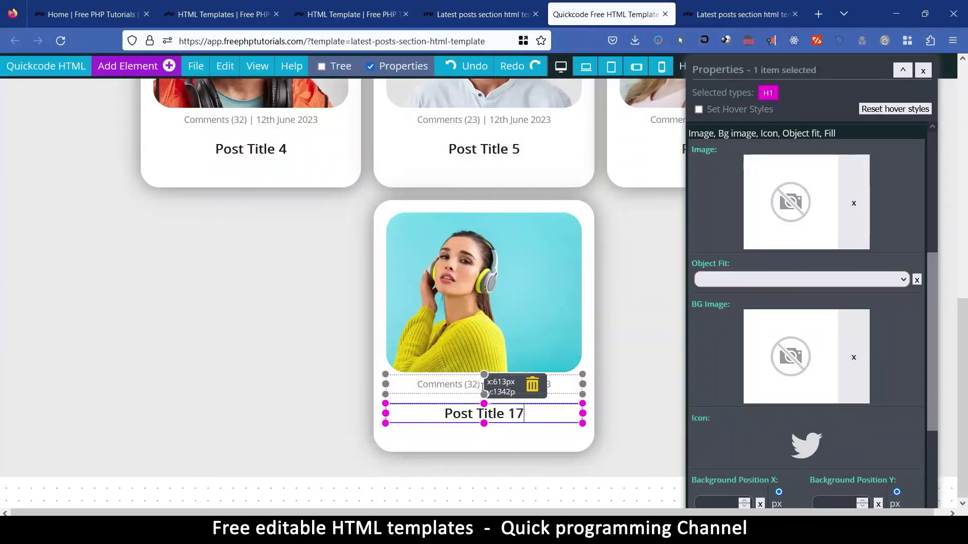
Reposition, close and reopen the Properties panel, selecting the Post Title 2 photo along the way
scroll(491, 182, up, 10)
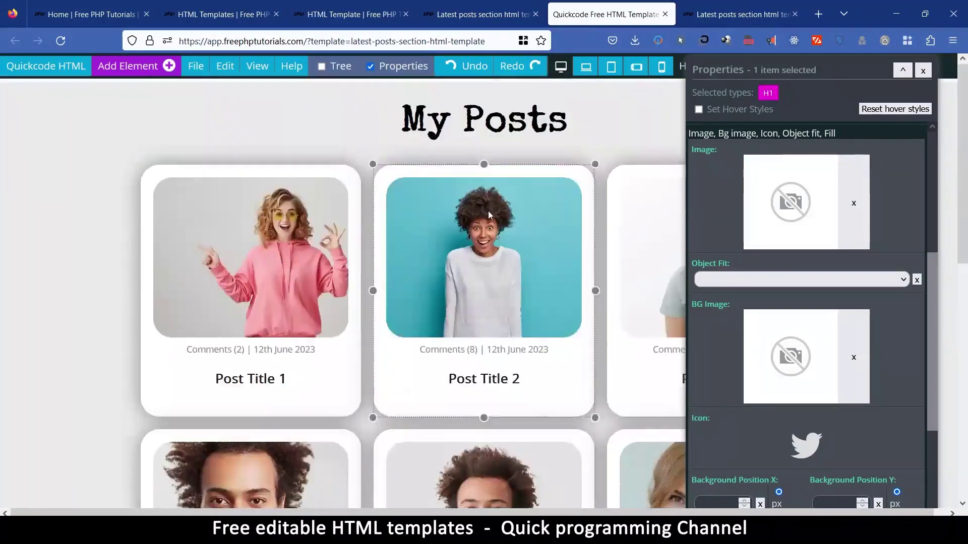
drag(801, 70, 689, 128)
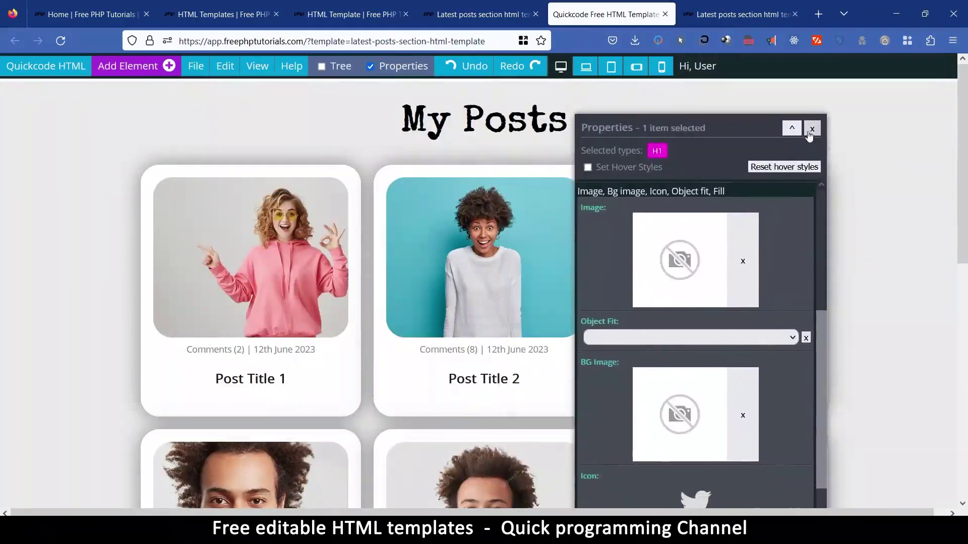
click(811, 129)
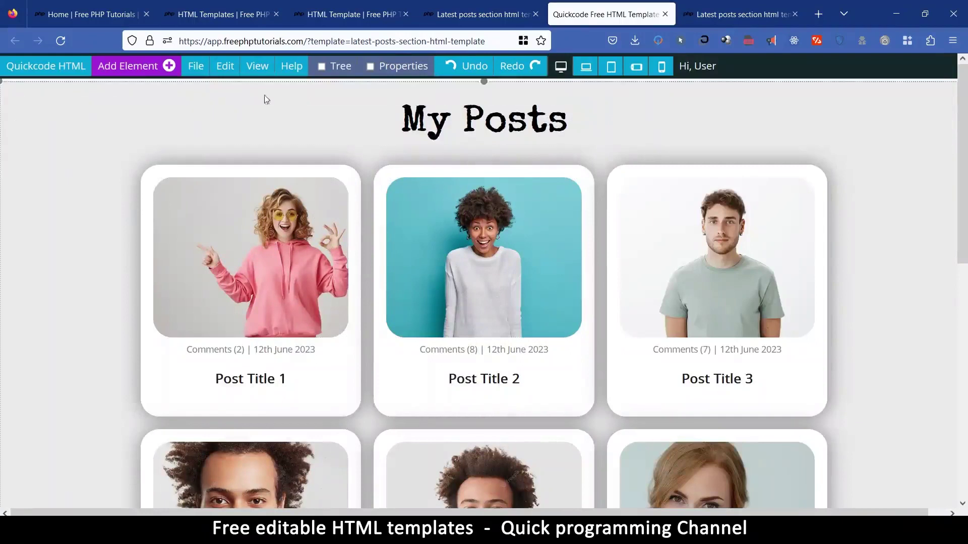
click(398, 72)
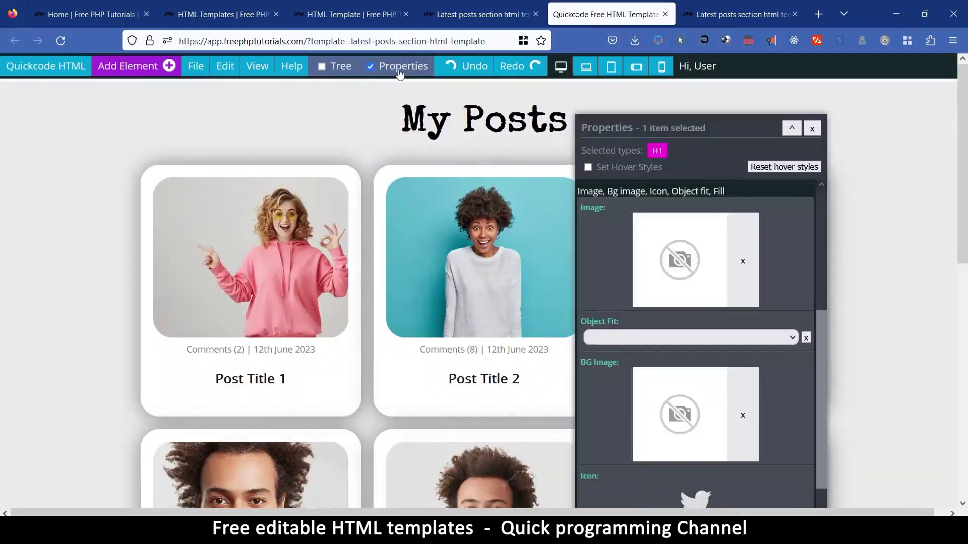
click(411, 202)
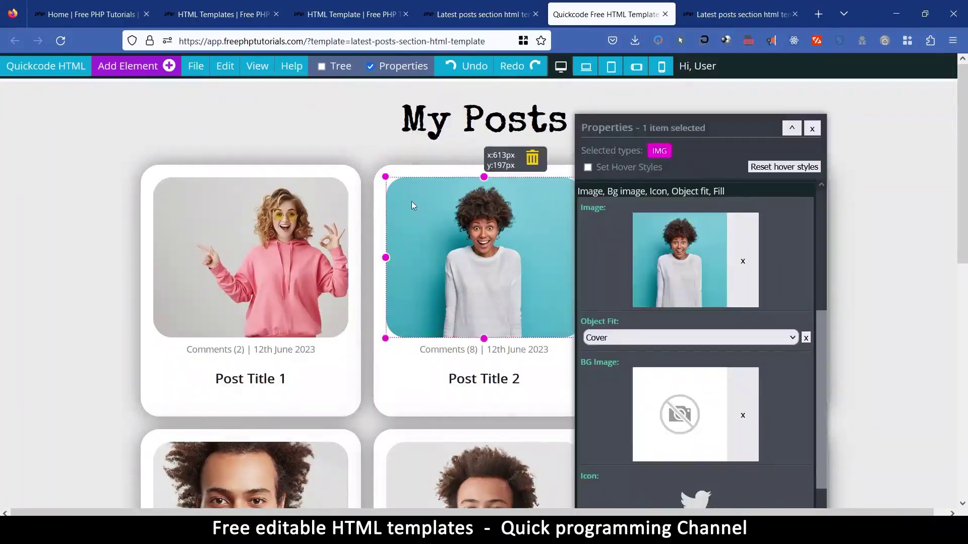
click(811, 129)
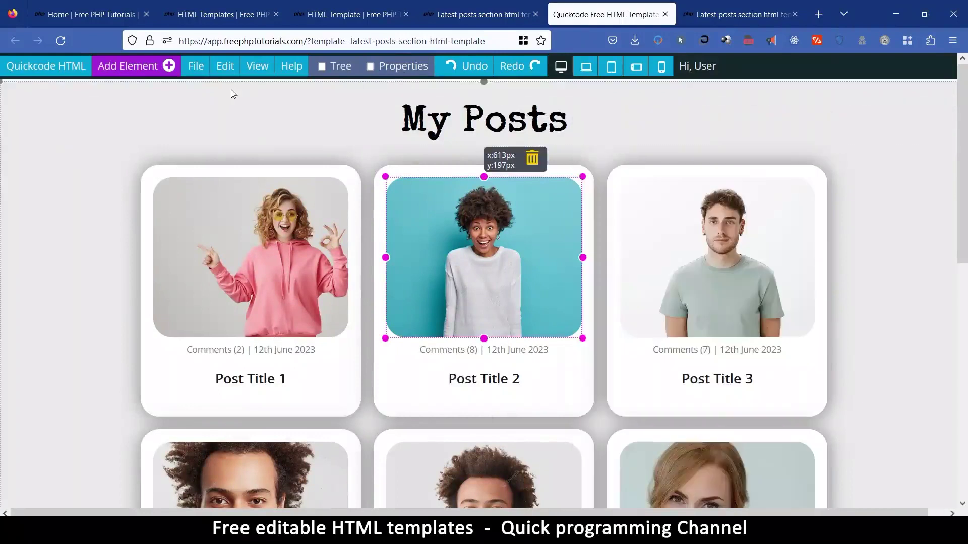
Preview the page in a new tab, check the Post Title 17 card and My Posts heading, then return to the editor
click(196, 66)
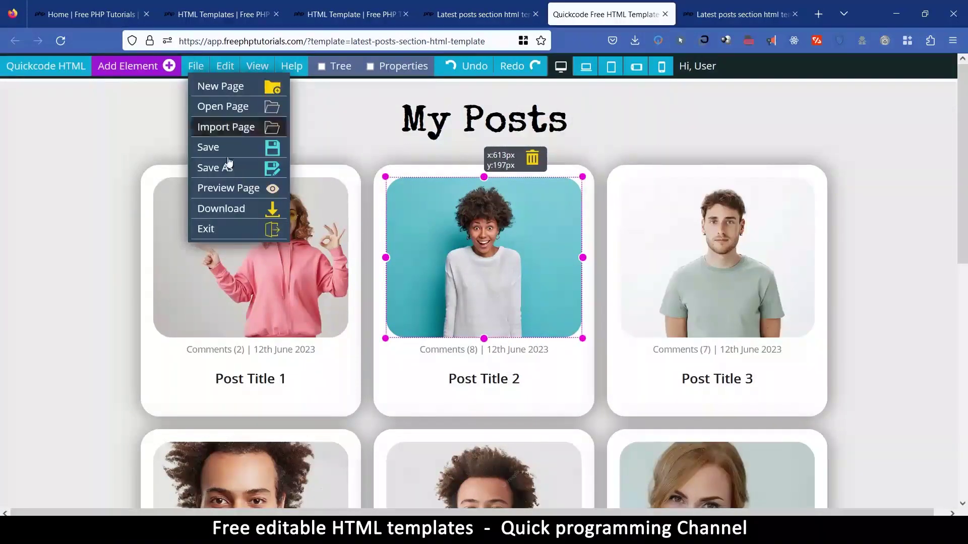
click(240, 197)
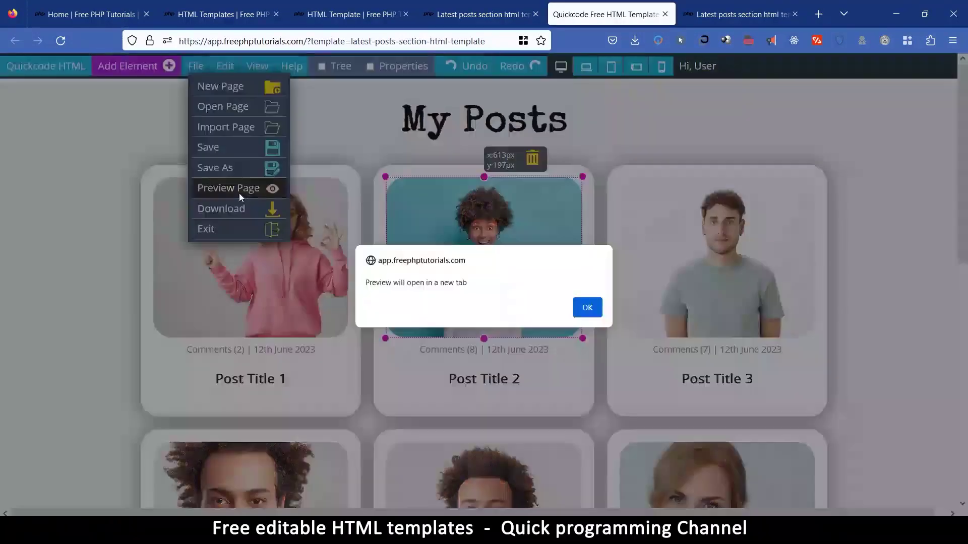
click(586, 307)
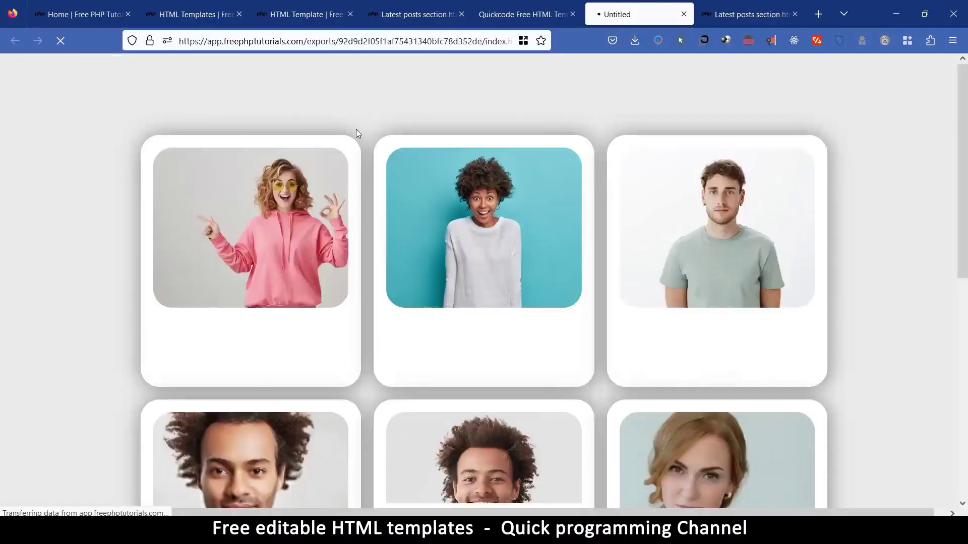
scroll(361, 134, down, 8)
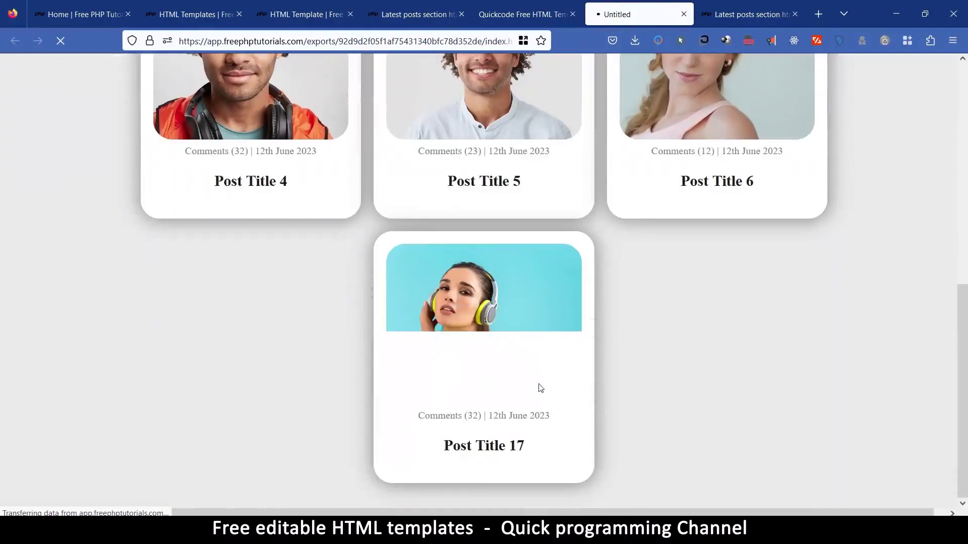
scroll(439, 346, up, 10)
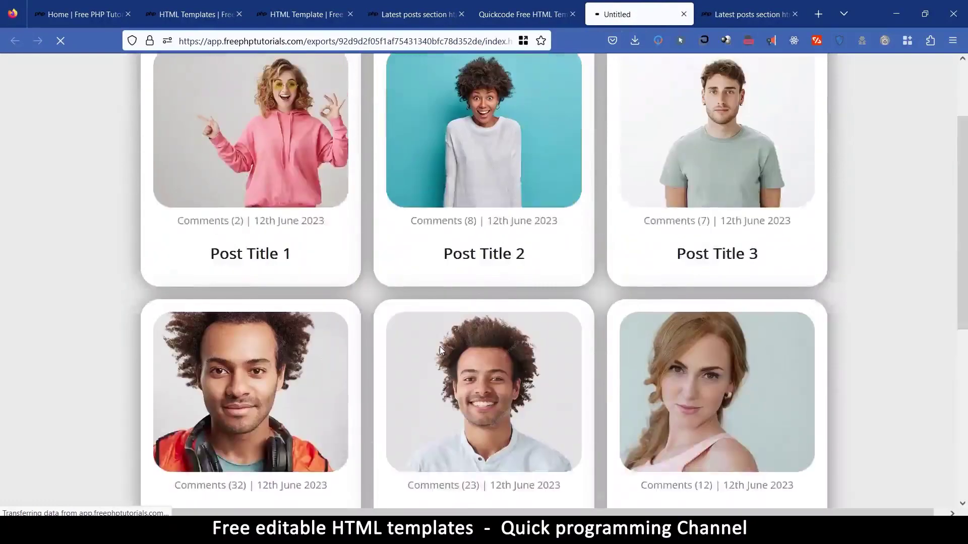
drag(398, 100, 604, 95)
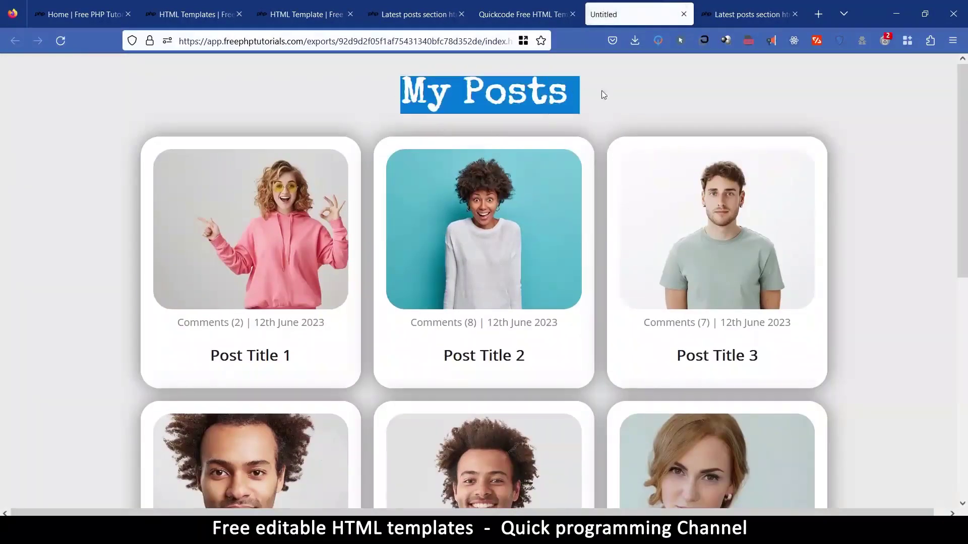
click(535, 12)
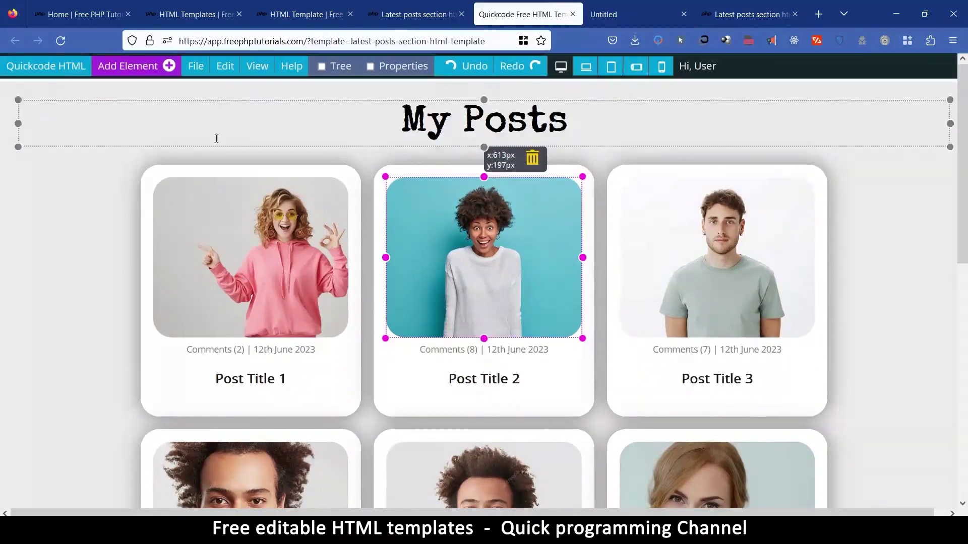
Select the My Posts heading and set its font family to Open Sans
click(194, 66)
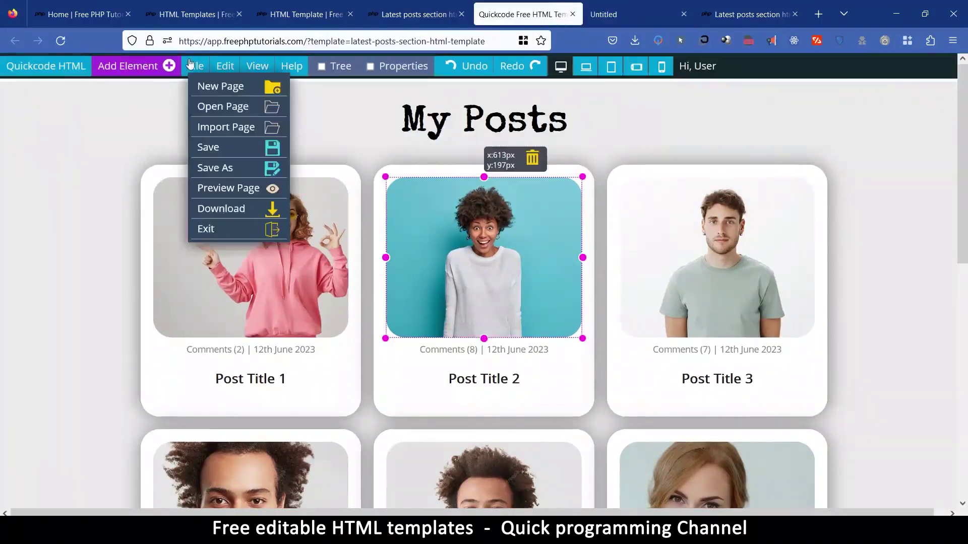
click(273, 209)
click(195, 66)
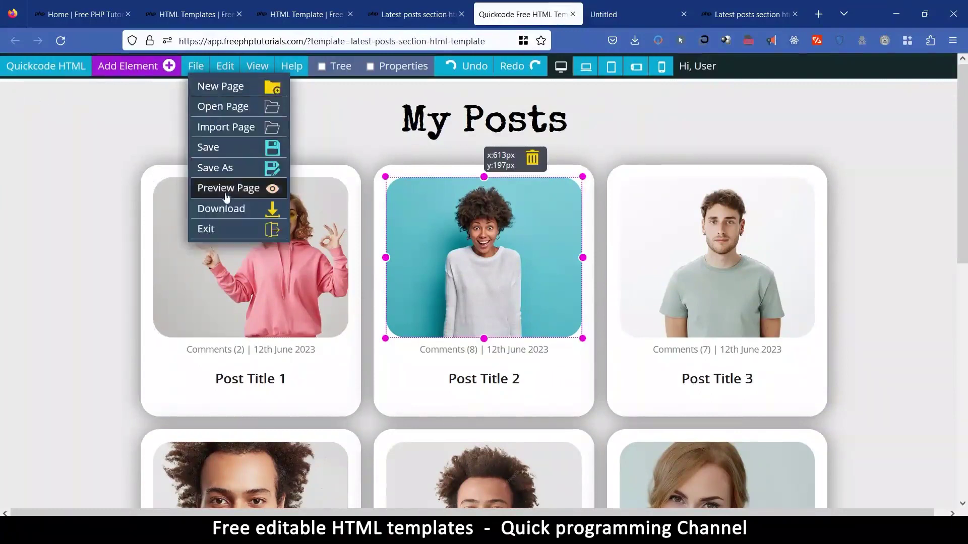
click(140, 125)
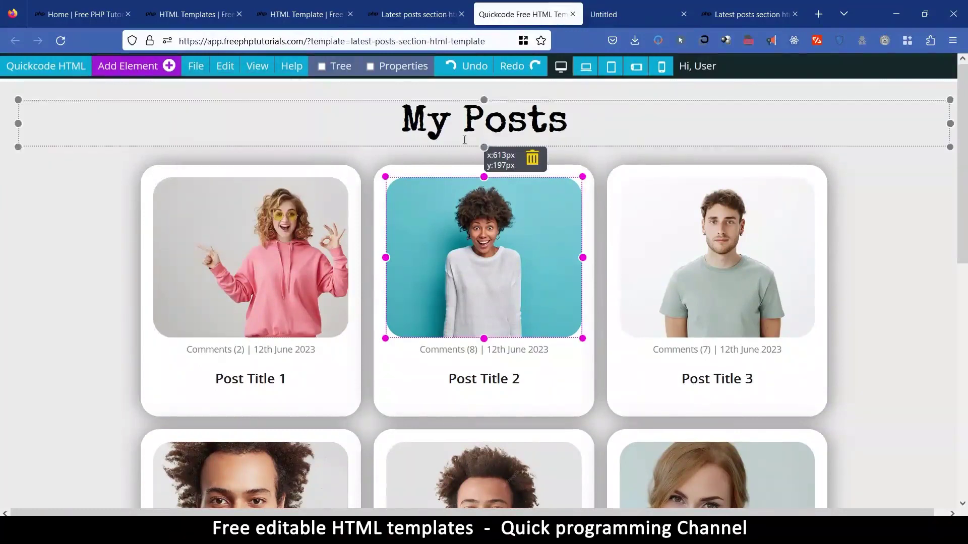
click(82, 125)
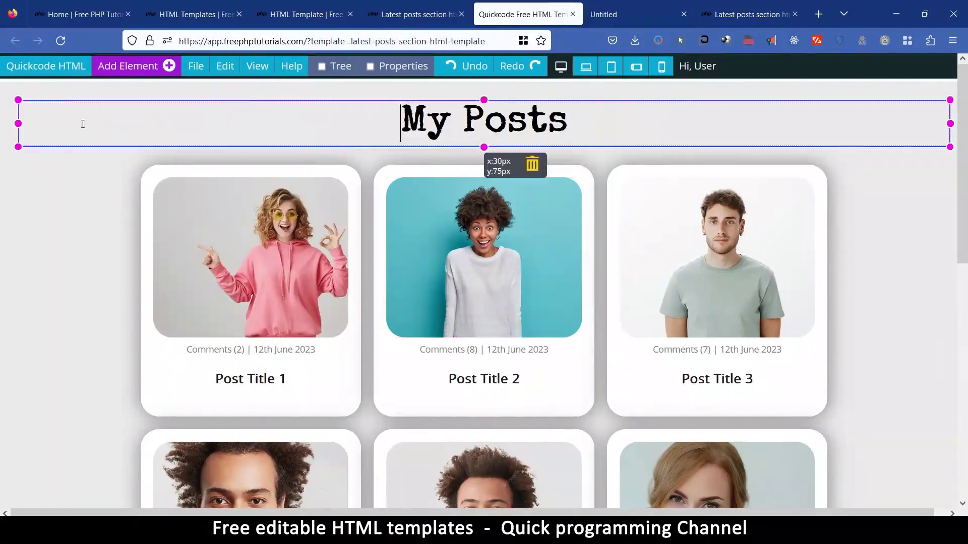
click(401, 68)
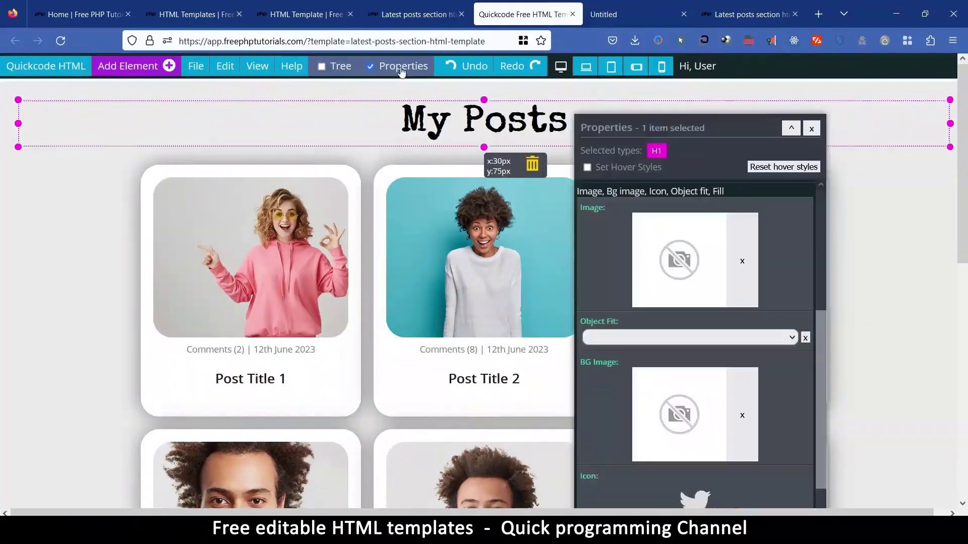
scroll(664, 232, up, 5)
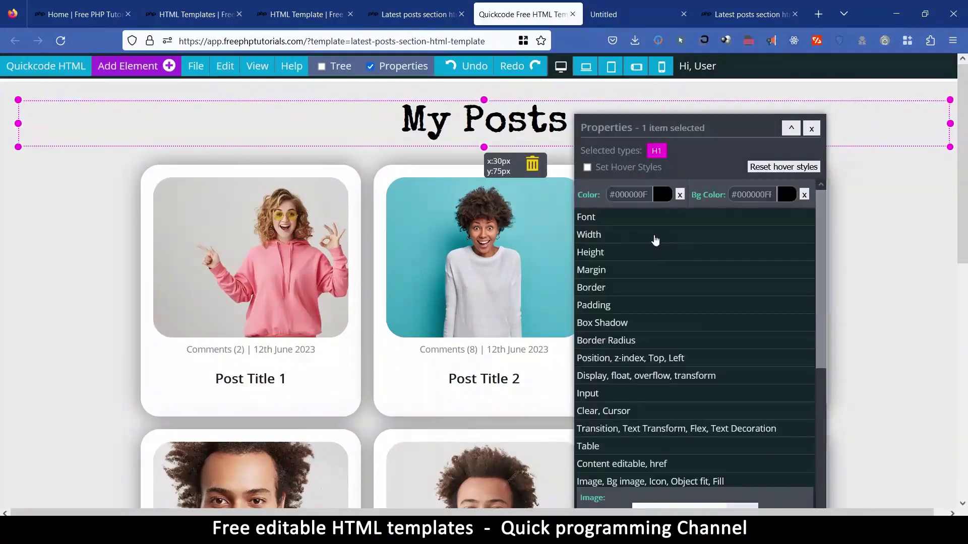
click(642, 220)
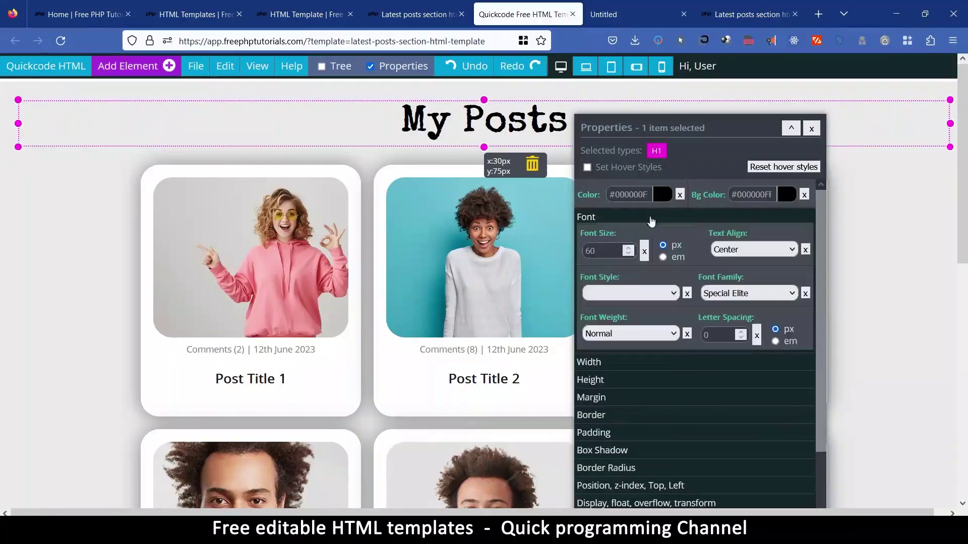
click(739, 296)
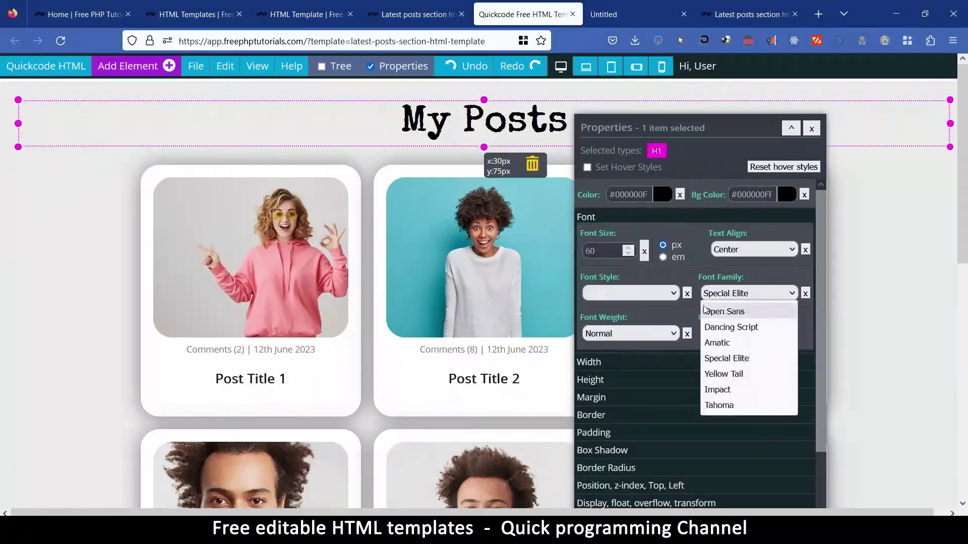
click(736, 312)
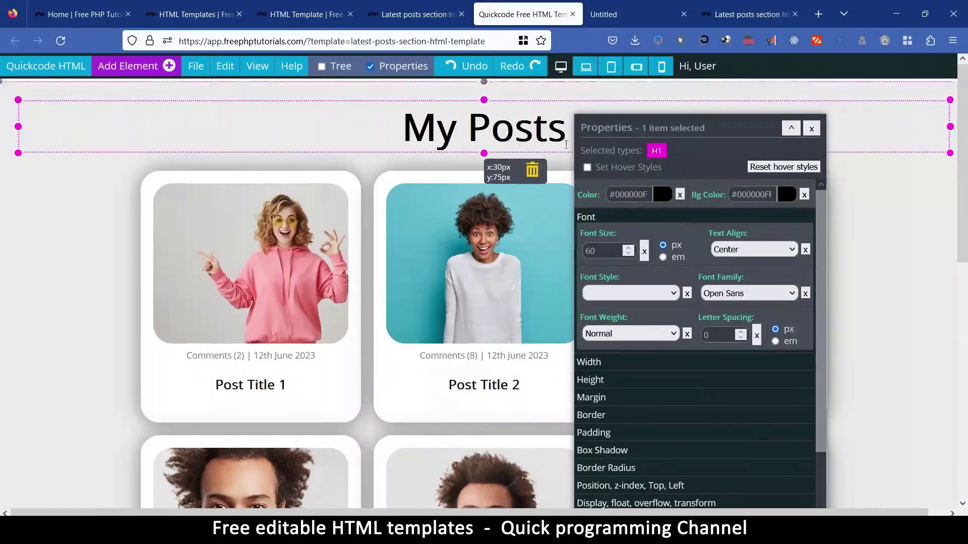
Color the heading text orange #FF7A31F and its background band light green #B5FFB0FF
click(664, 198)
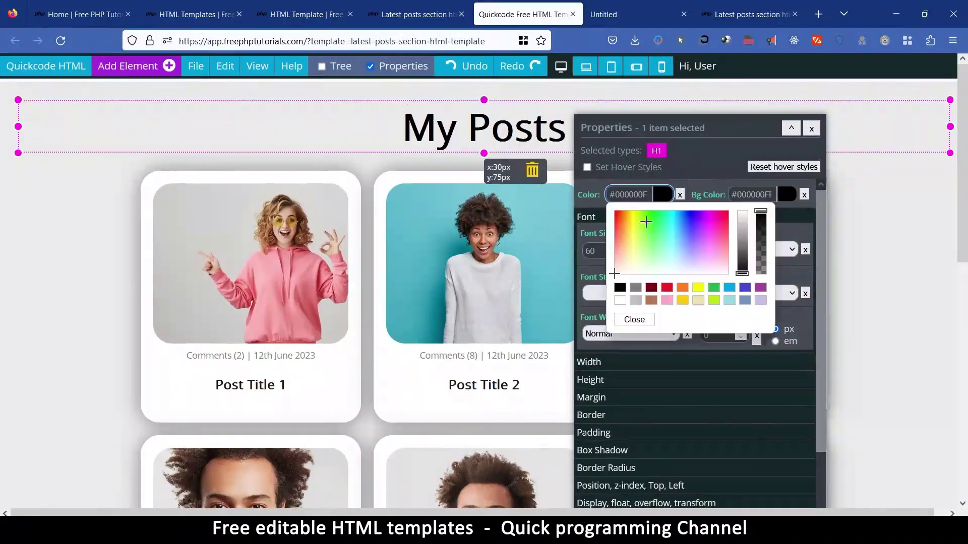
click(619, 222)
drag(619, 222, 621, 222)
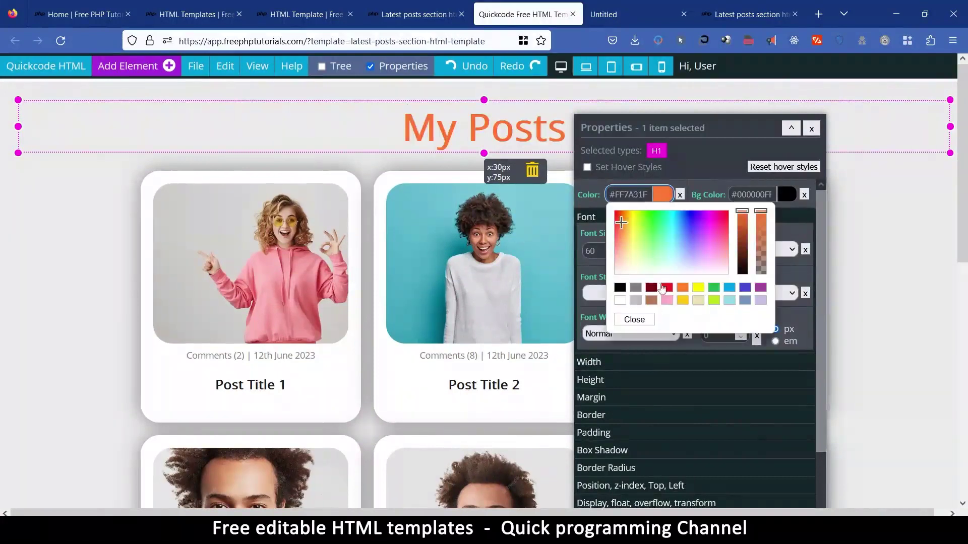
click(634, 320)
click(786, 195)
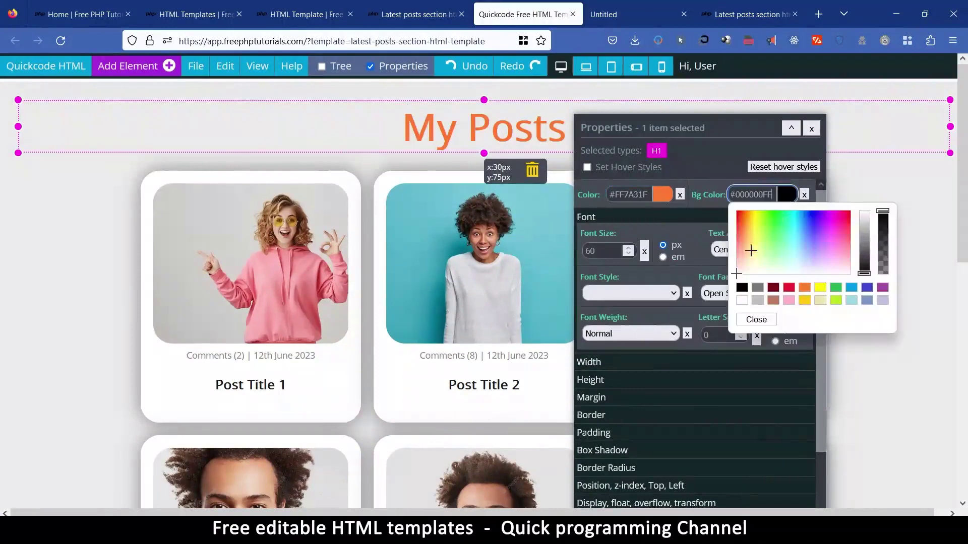
click(790, 238)
drag(792, 244, 777, 256)
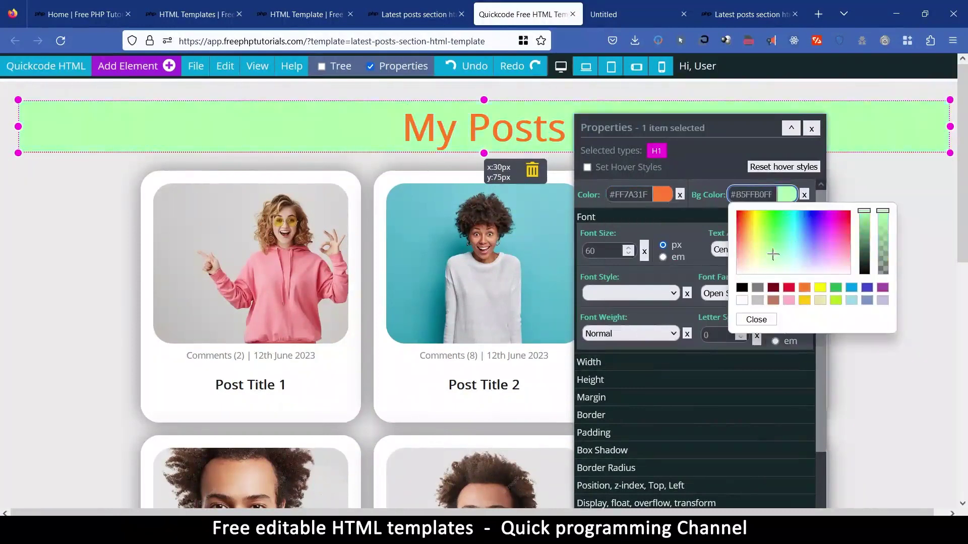
Give the Post Title 1 card a blue #1C54E1FF box shadow with 30px blur
click(158, 178)
scroll(628, 282, down, 5)
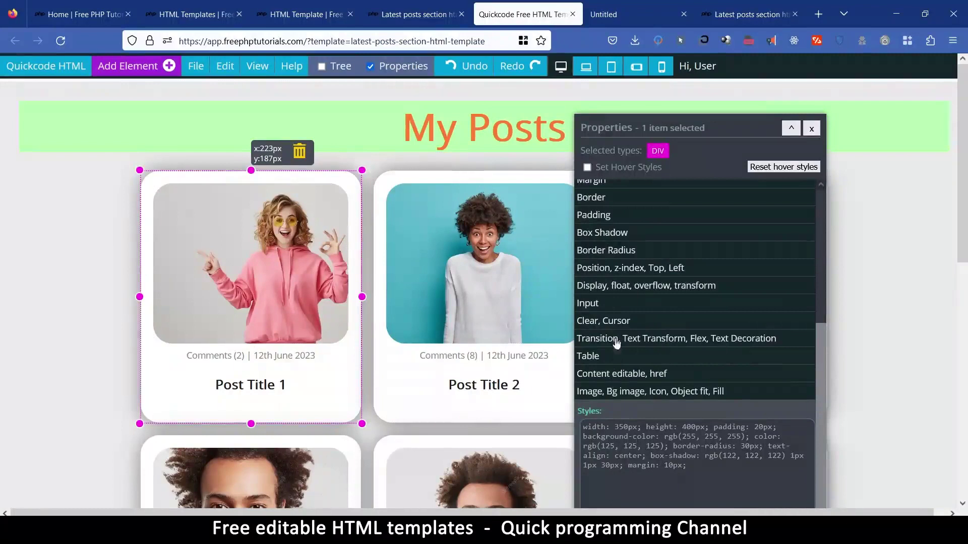
click(612, 235)
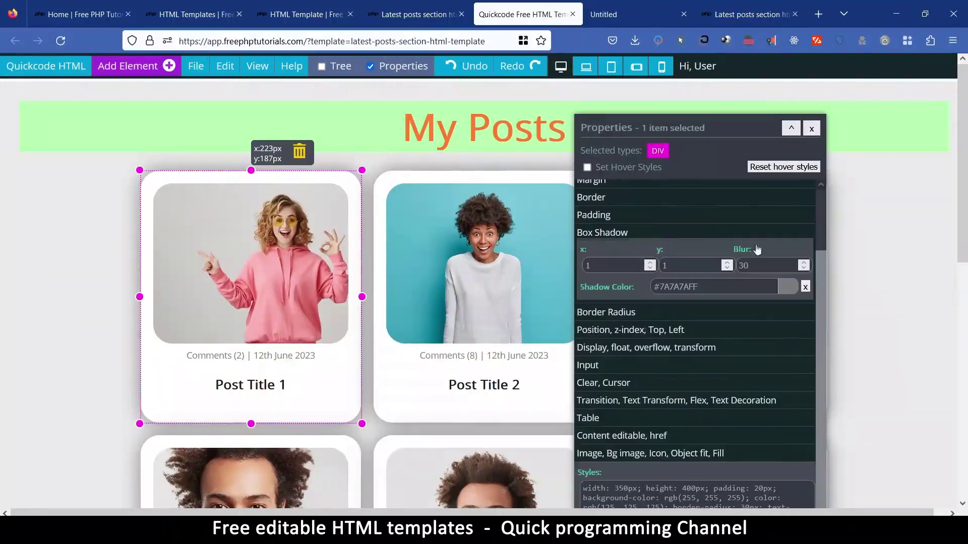
click(787, 290)
drag(785, 338, 786, 363)
scroll(771, 350, down, 1)
scroll(772, 350, up, 1)
mouse_move(741, 315)
mouse_down()
mouse_move(748, 323)
mouse_move(728, 311)
mouse_up()
drag(792, 324, 791, 316)
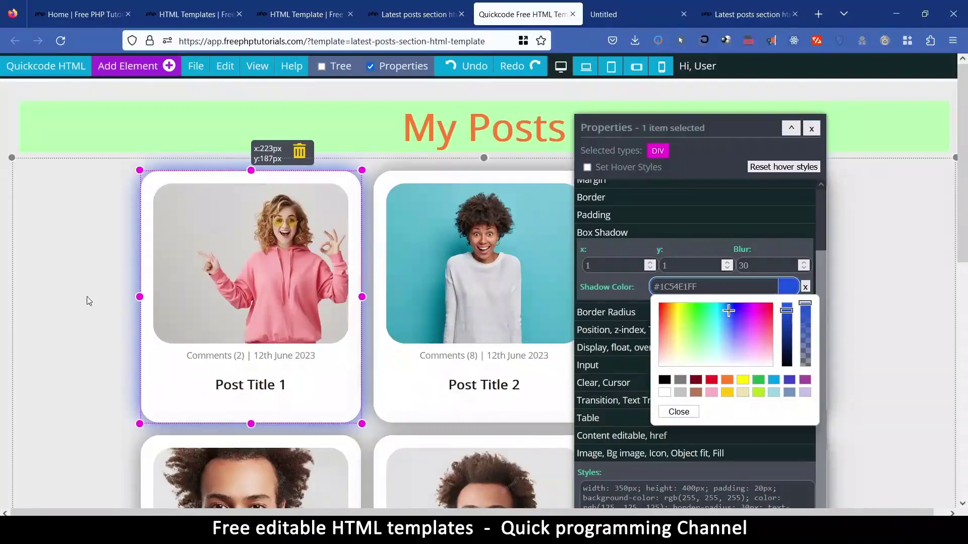
click(89, 281)
drag(667, 135, 367, 135)
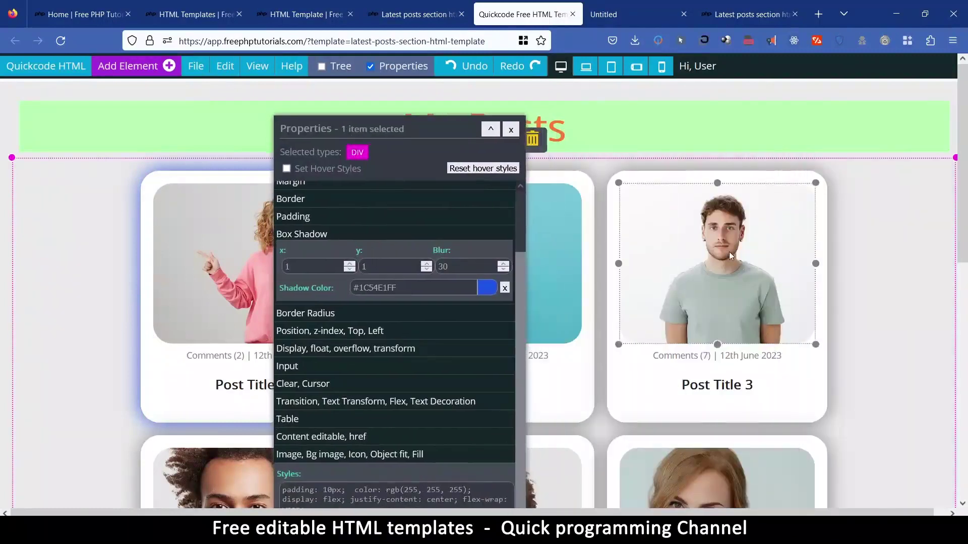
Select the posts container and set its background to mint green #5AFFB2FF, then close the settings
click(715, 277)
scroll(670, 340, down, 10)
scroll(670, 341, up, 4)
scroll(671, 341, up, 5)
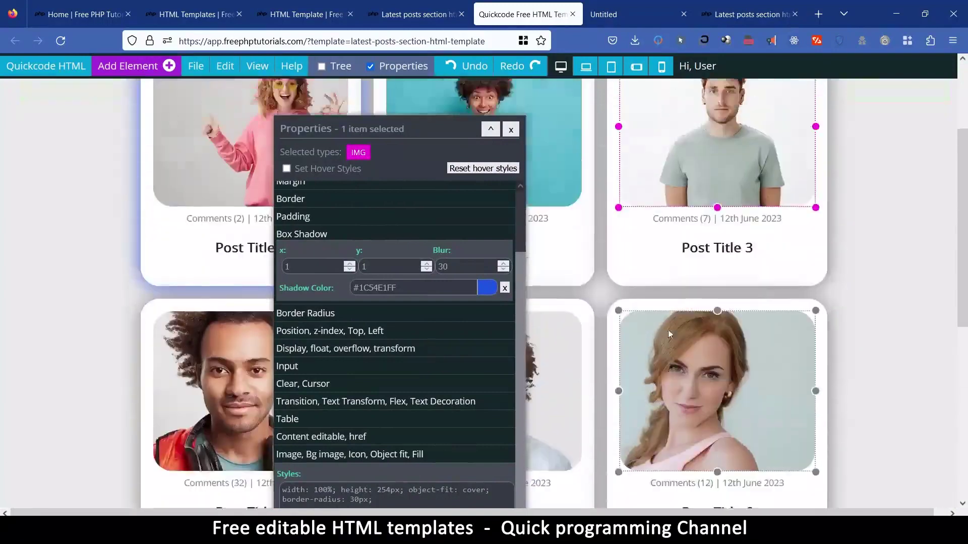
click(112, 169)
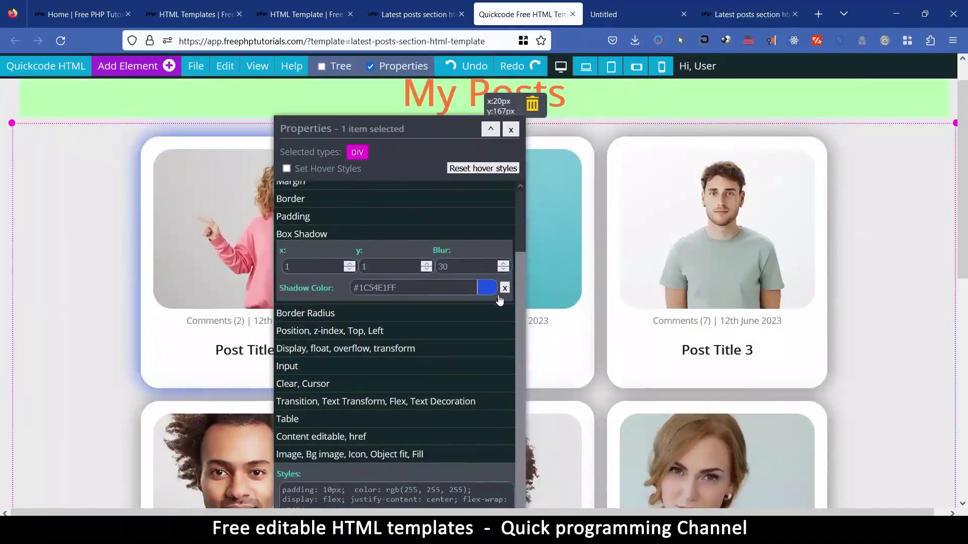
scroll(456, 224, up, 3)
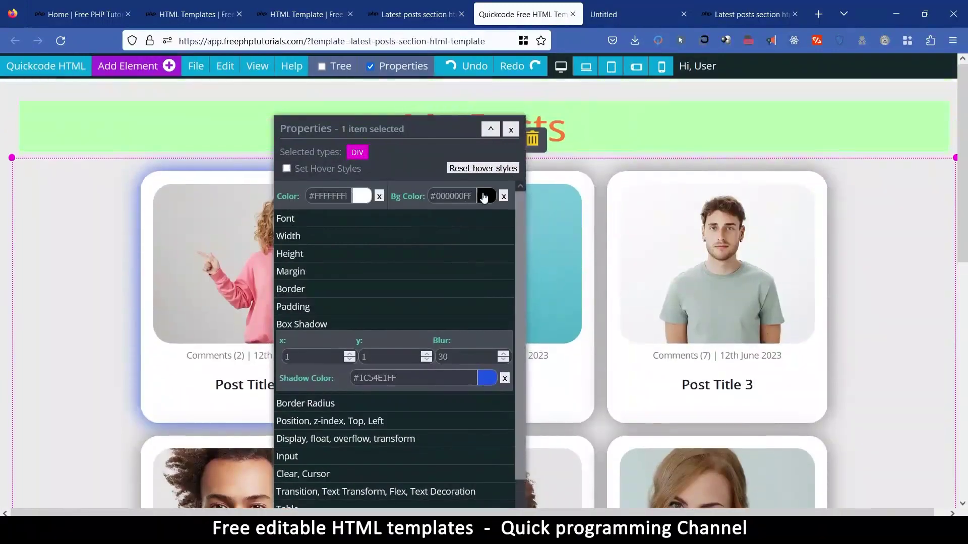
click(485, 196)
drag(457, 231, 485, 233)
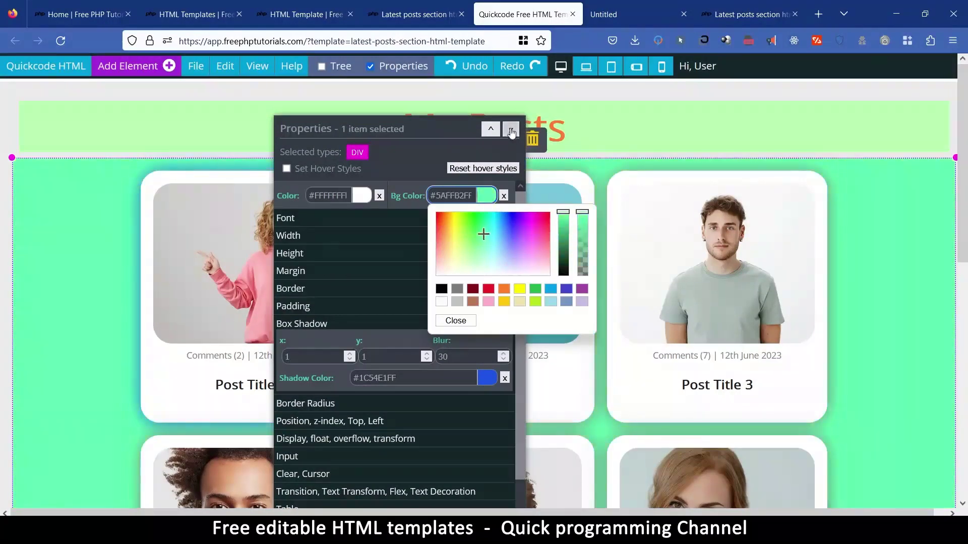
click(511, 130)
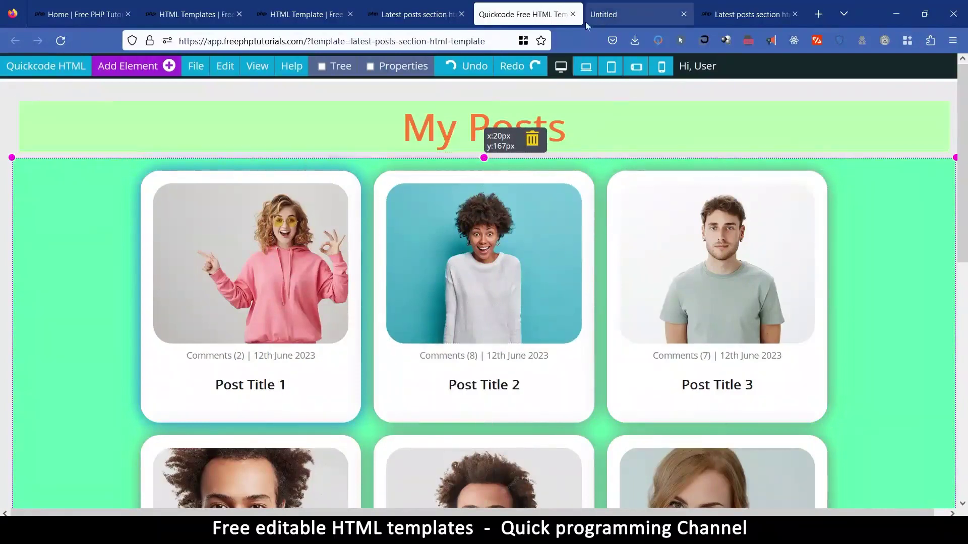
Close the posts editor, confirming Leave page, and close the exported posts page
click(572, 15)
click(481, 304)
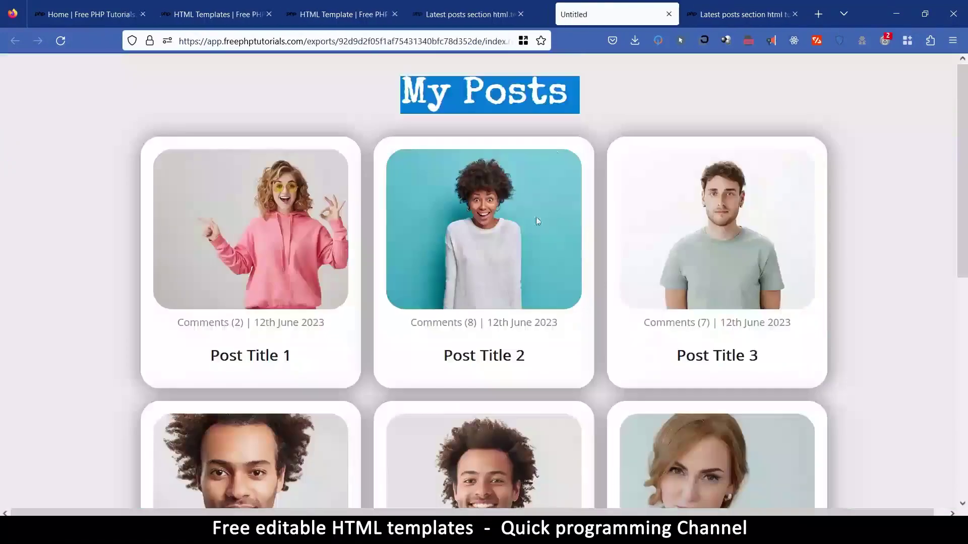
click(665, 15)
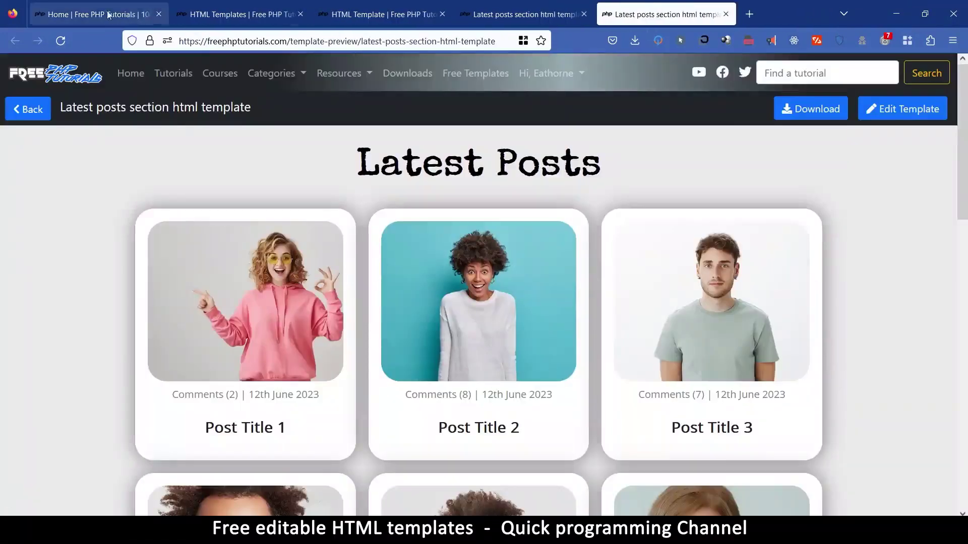
Return to the HTML Templates listing and scroll to find the Simple Signup template
click(236, 15)
scroll(467, 270, up, 7)
scroll(467, 270, up, 4)
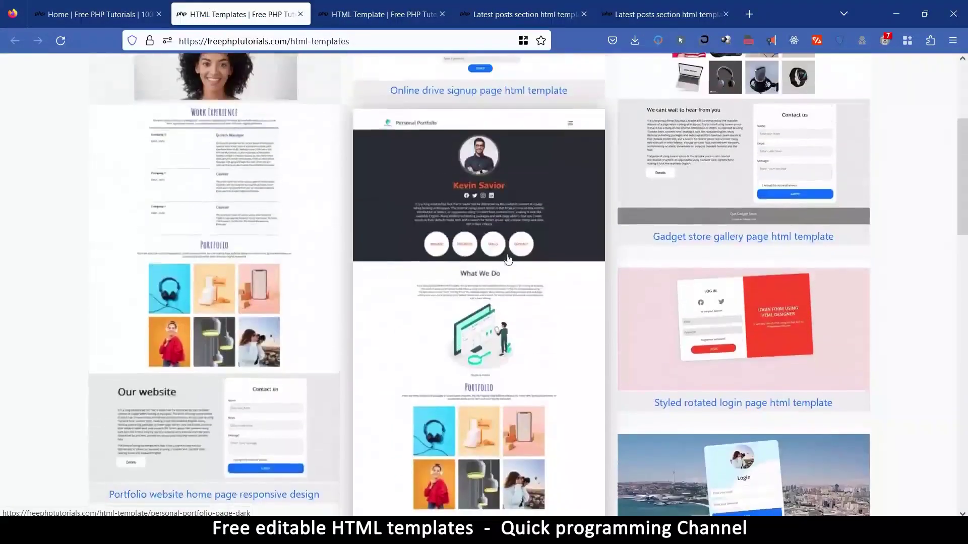
scroll(507, 258, down, 7)
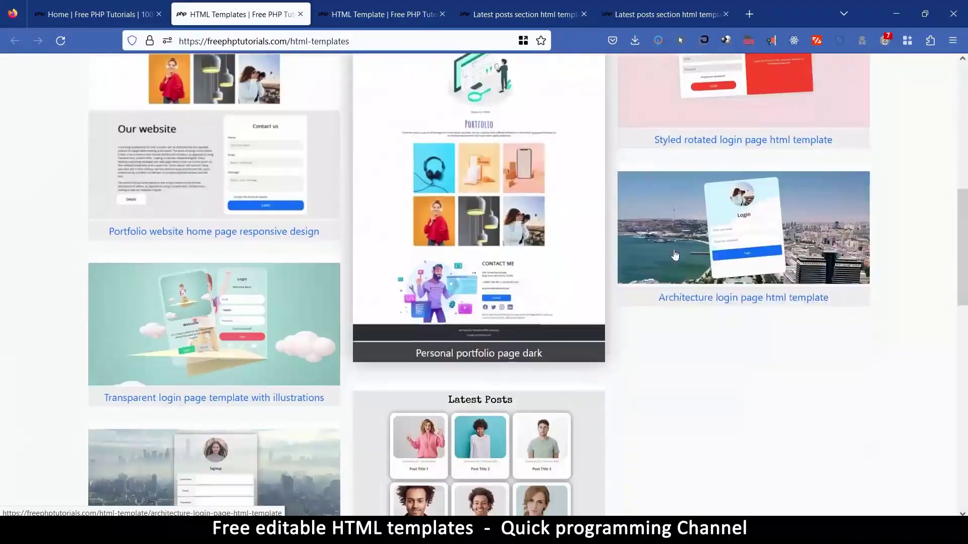
scroll(214, 303, down, 4)
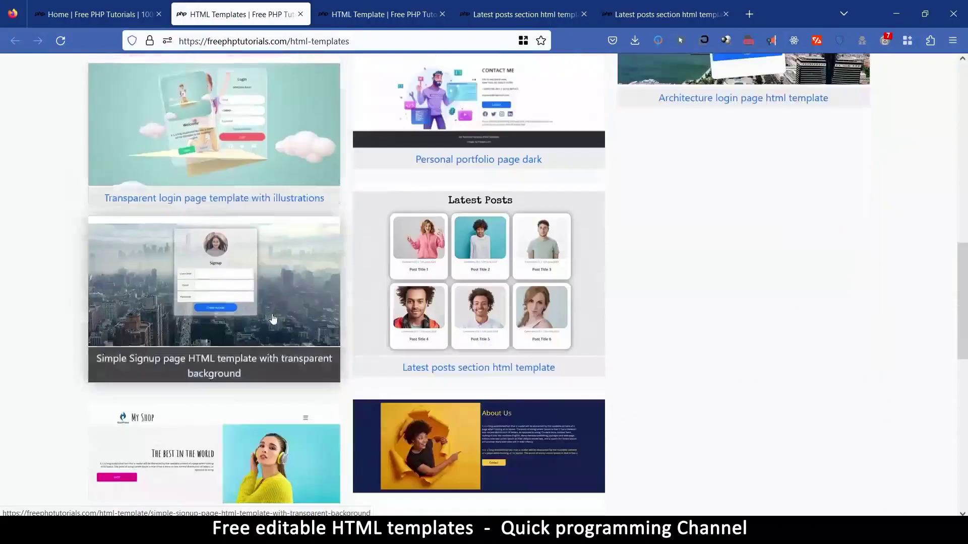
scroll(449, 289, down, 4)
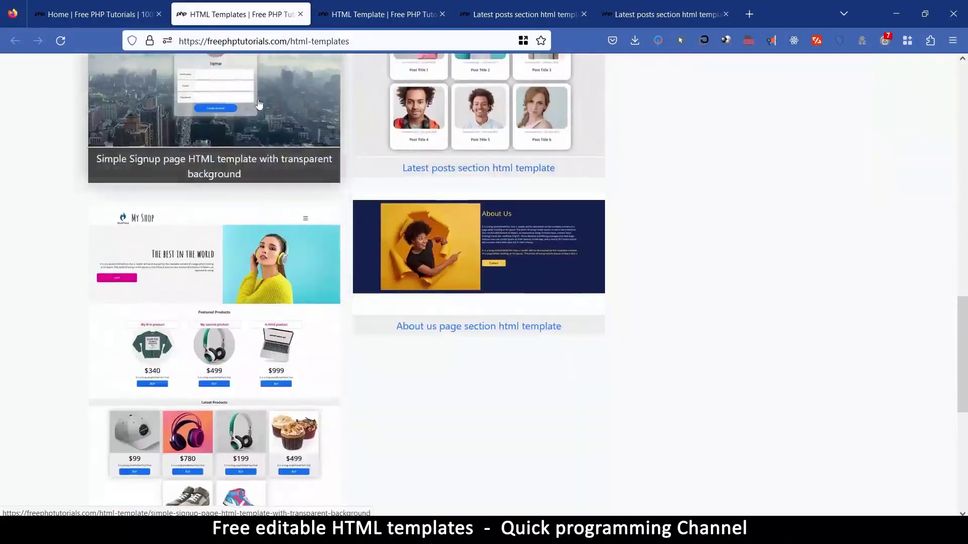
scroll(263, 256, up, 4)
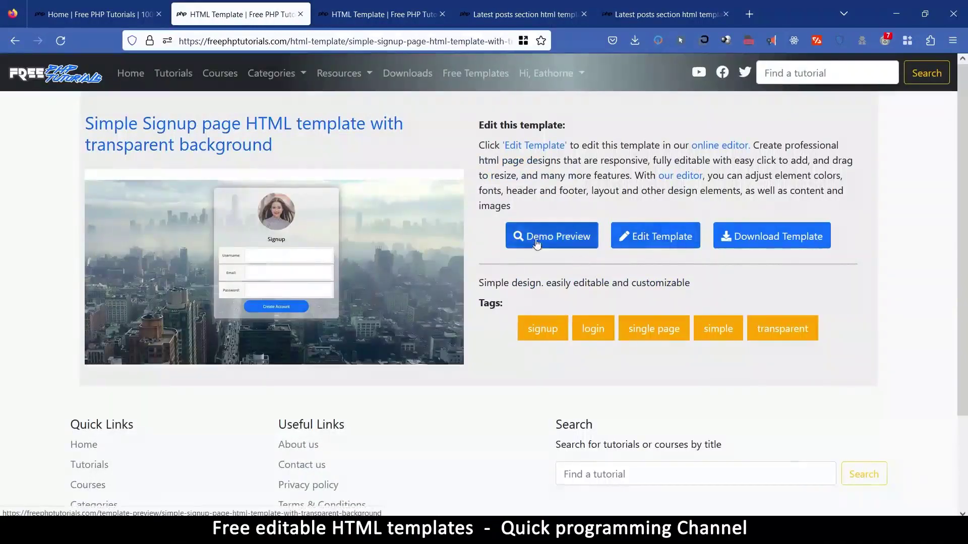
Launch the Simple Signup template via Edit Template and dismiss the Quickcode loading splash
click(658, 237)
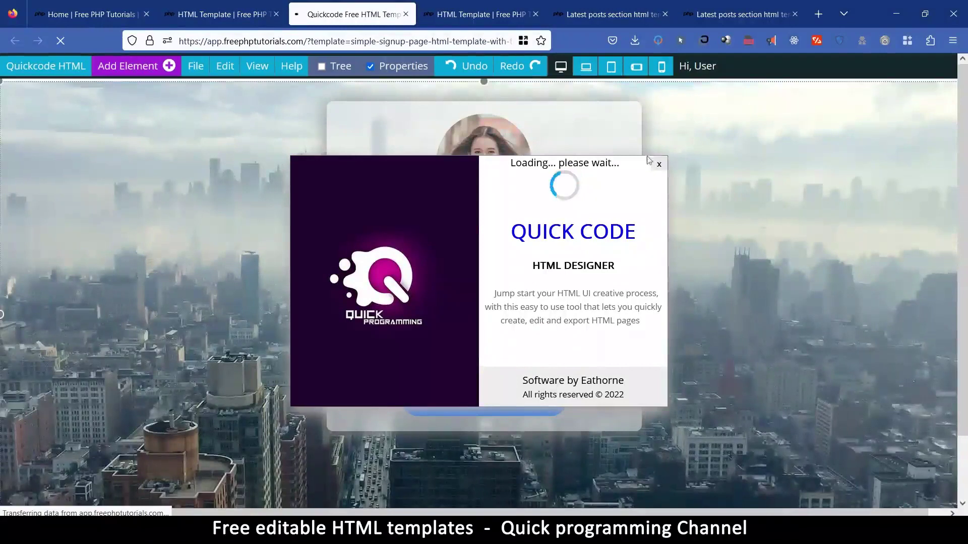
click(659, 164)
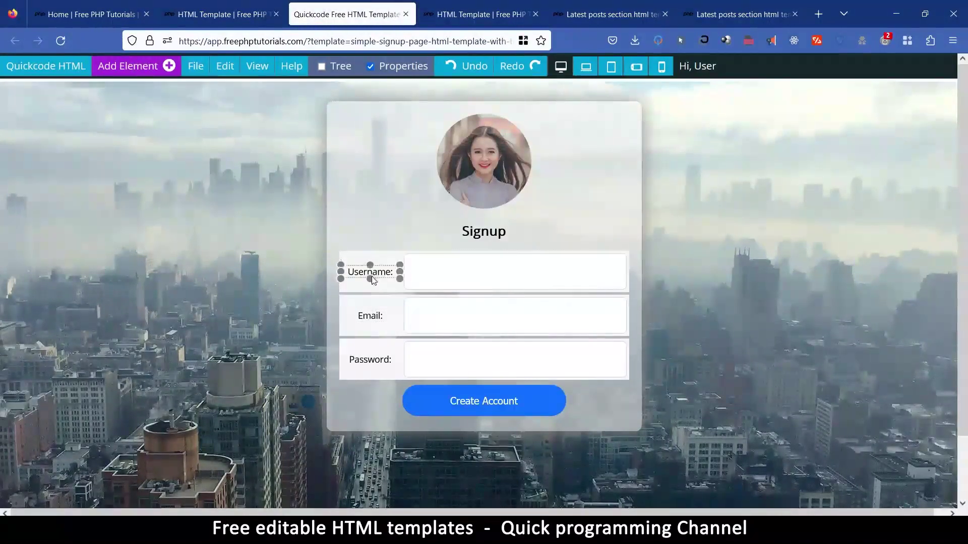
Duplicate the Username row and move the copy below Password, above Create Account
click(394, 262)
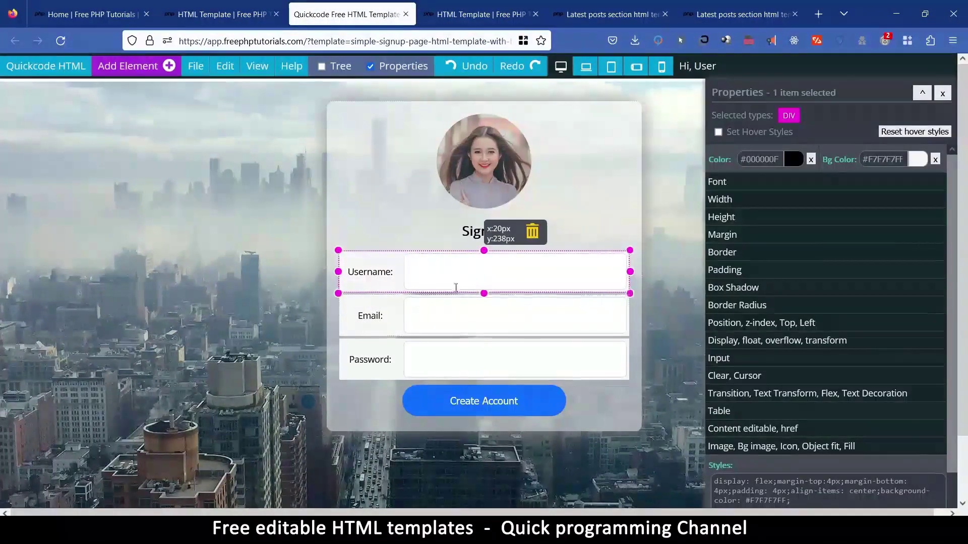
click(225, 67)
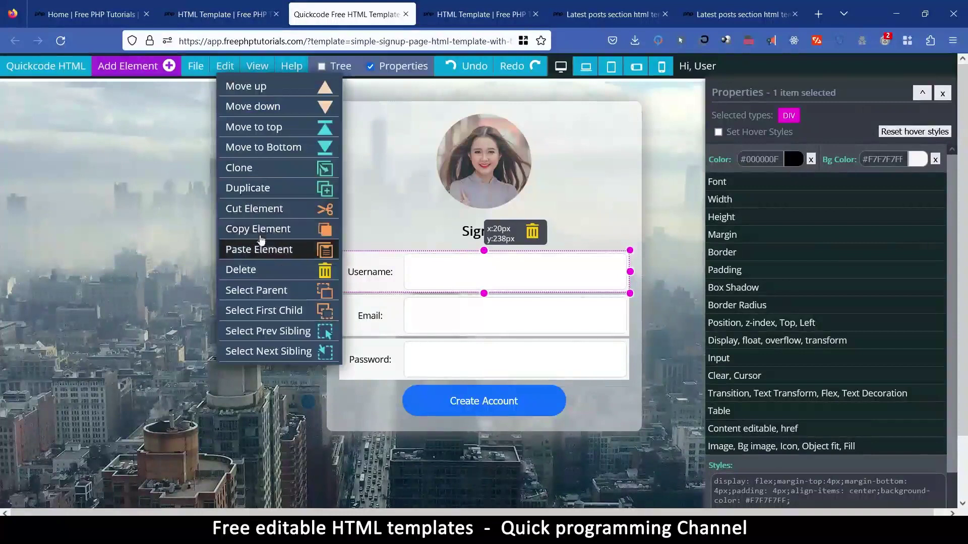
click(262, 190)
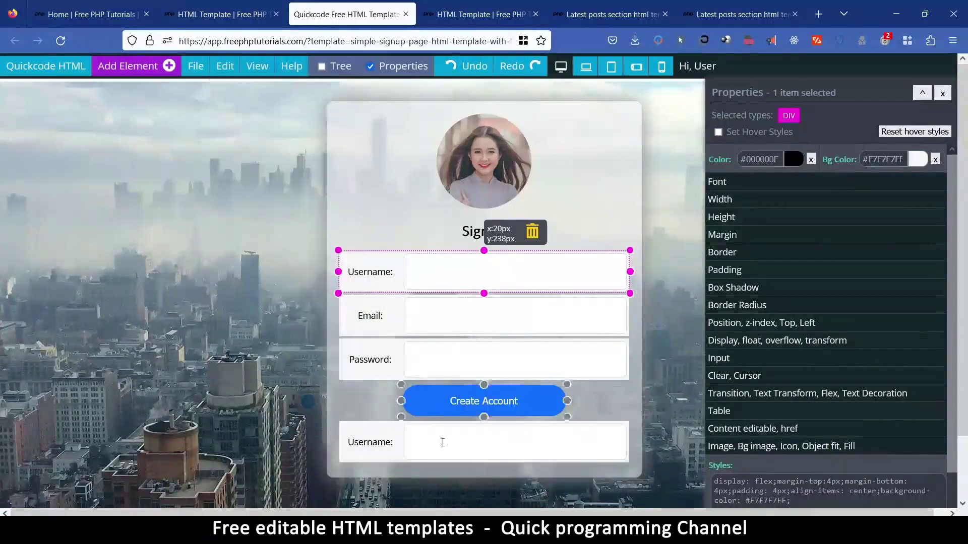
click(346, 435)
right_click(345, 432)
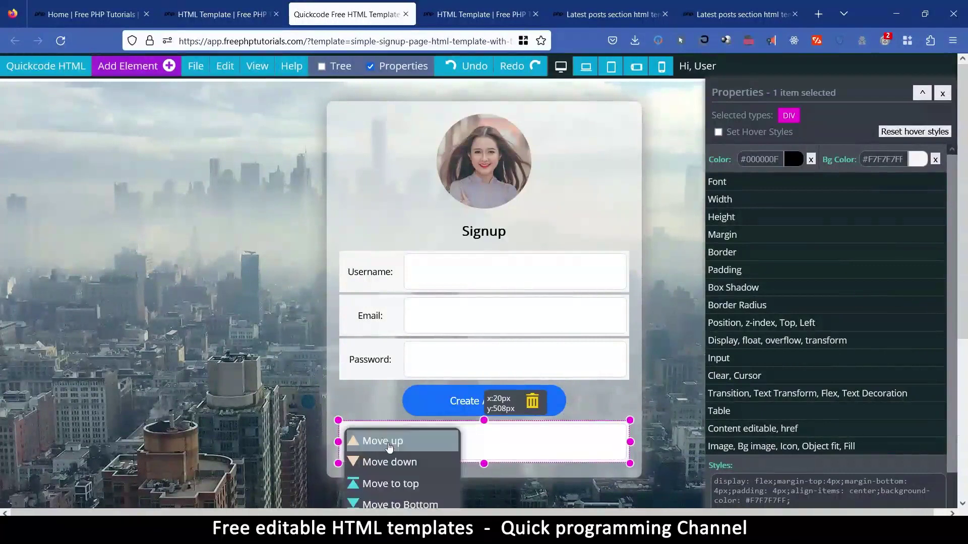
mouse_move(225, 66)
click(242, 87)
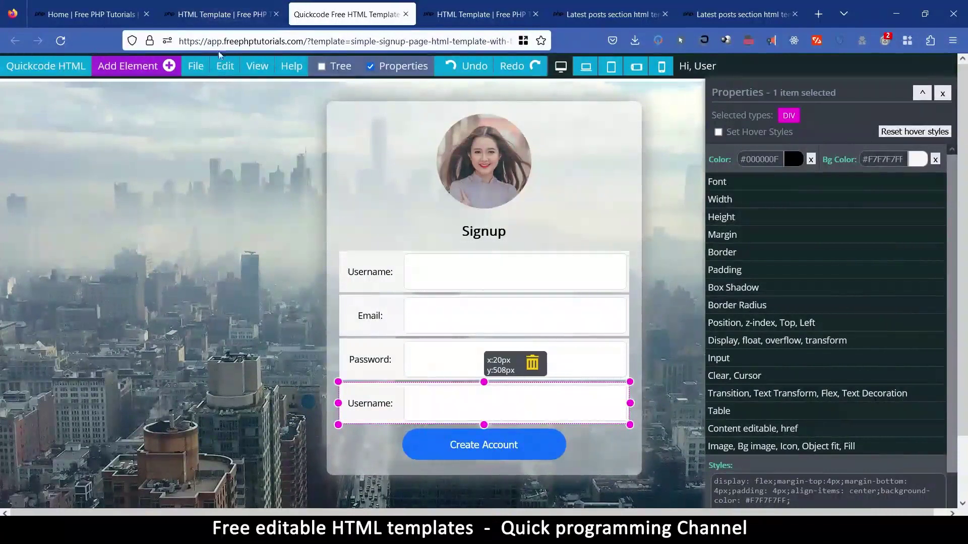
Change the copied row's label text to 'Retype Password:'
mouse_move(285, 80)
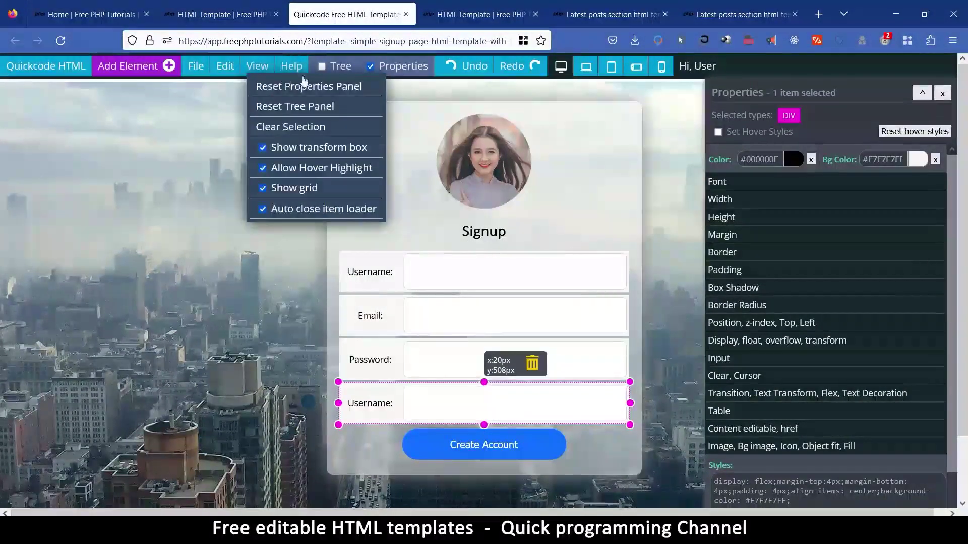
scroll(487, 345, down, 2)
scroll(488, 346, down, 1)
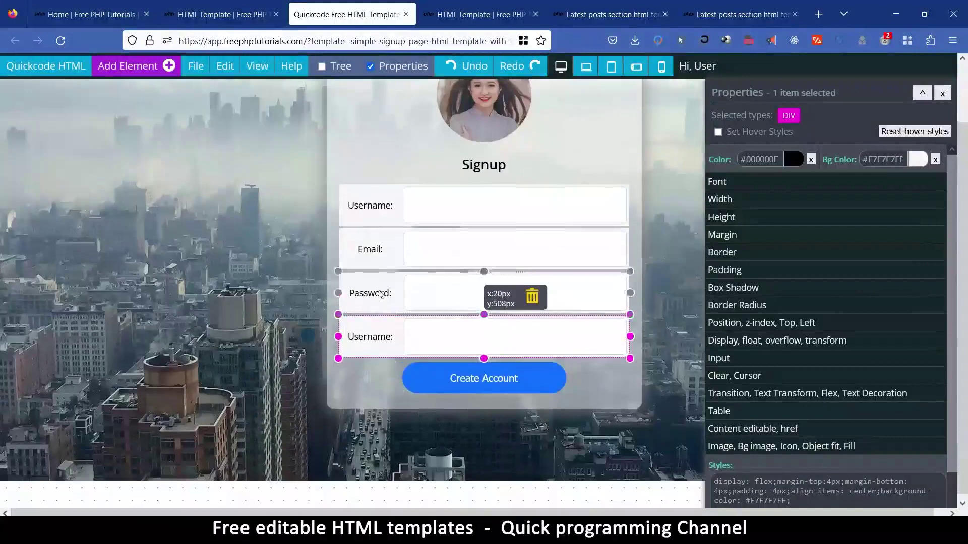
double_click(374, 334)
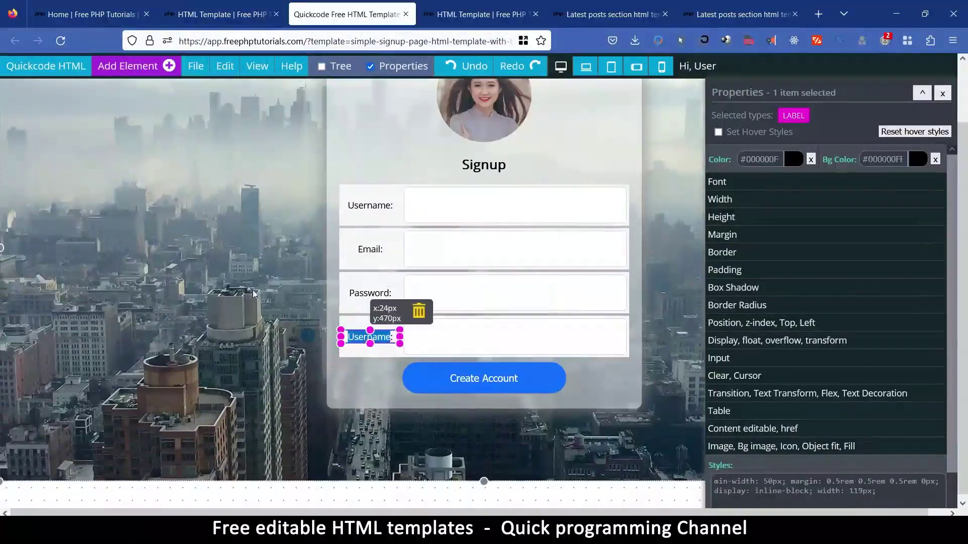
text(Retype)
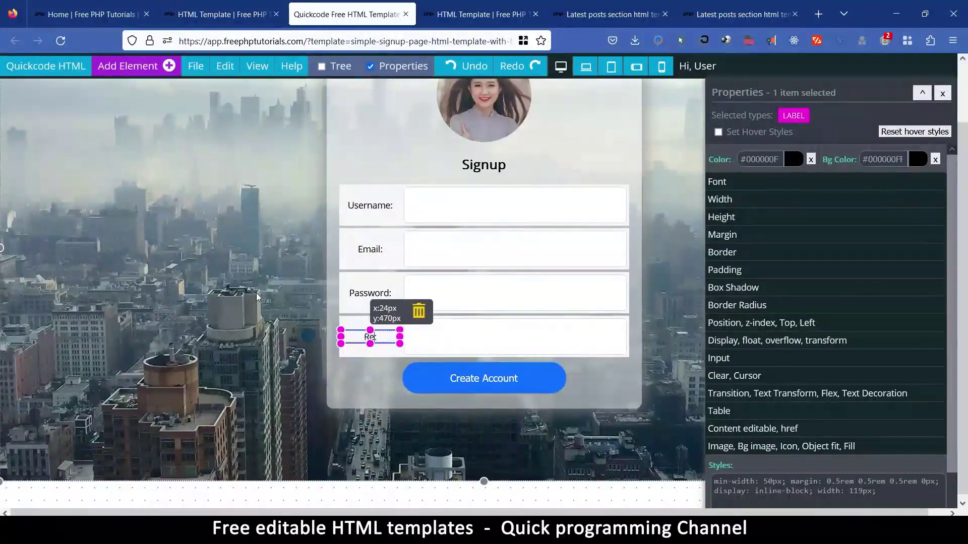
text( Password:)
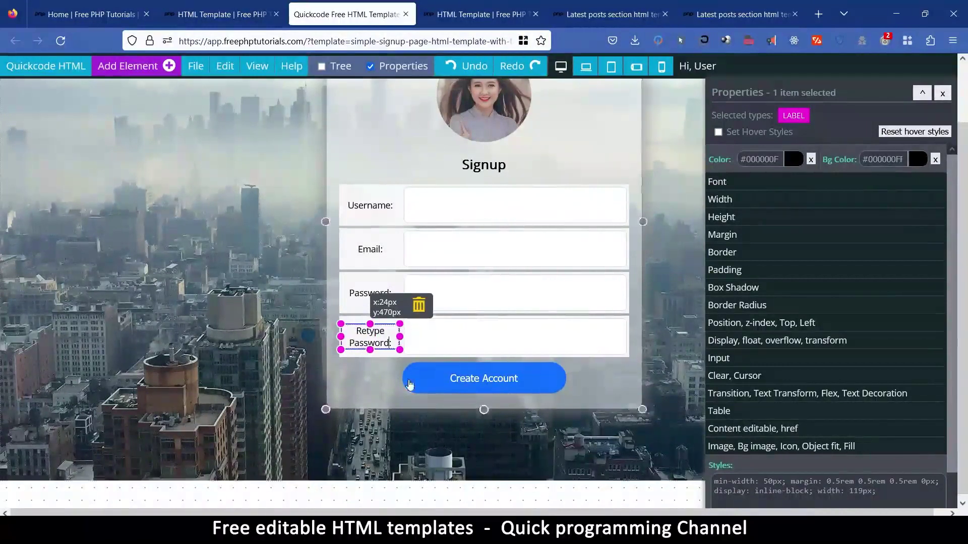
Widen the Retype Password label onto one line and make the signup form taller
click(383, 355)
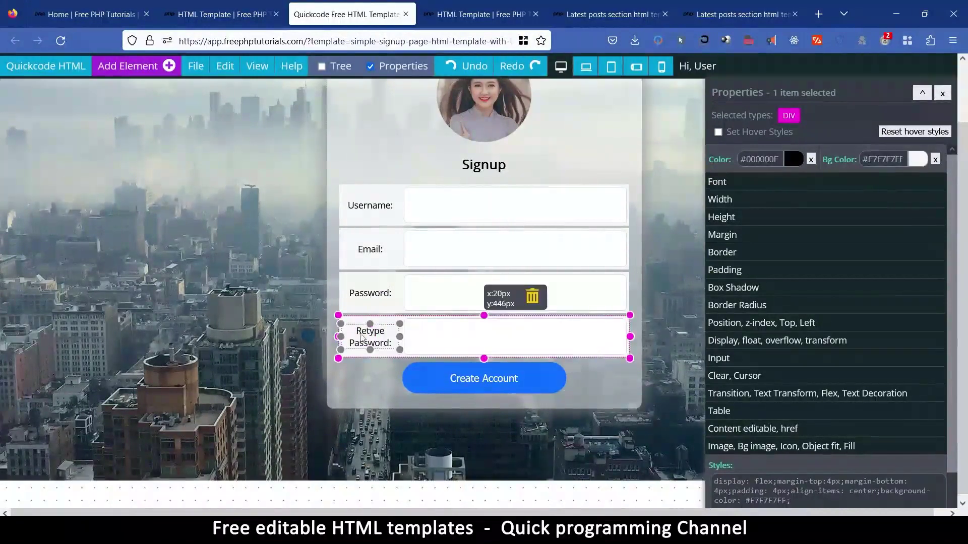
click(379, 338)
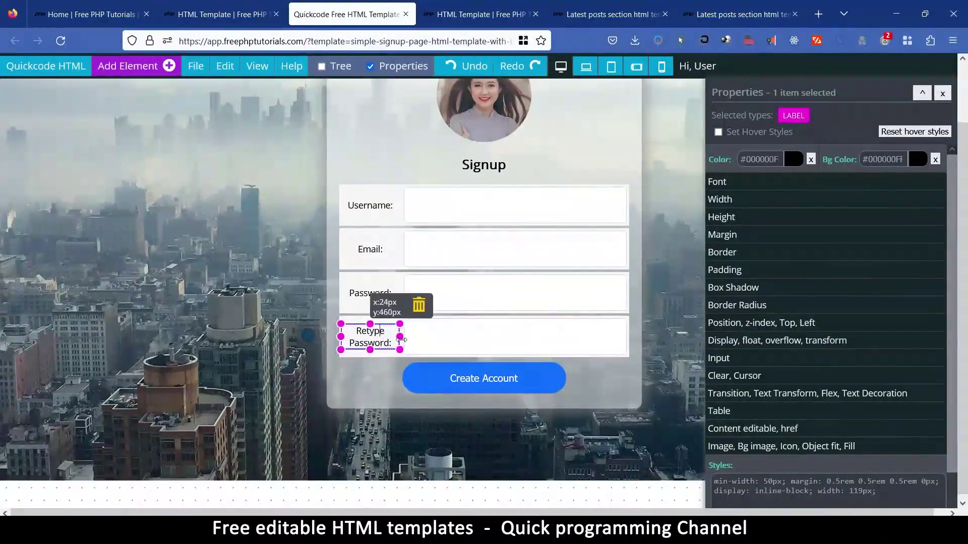
drag(401, 339, 440, 344)
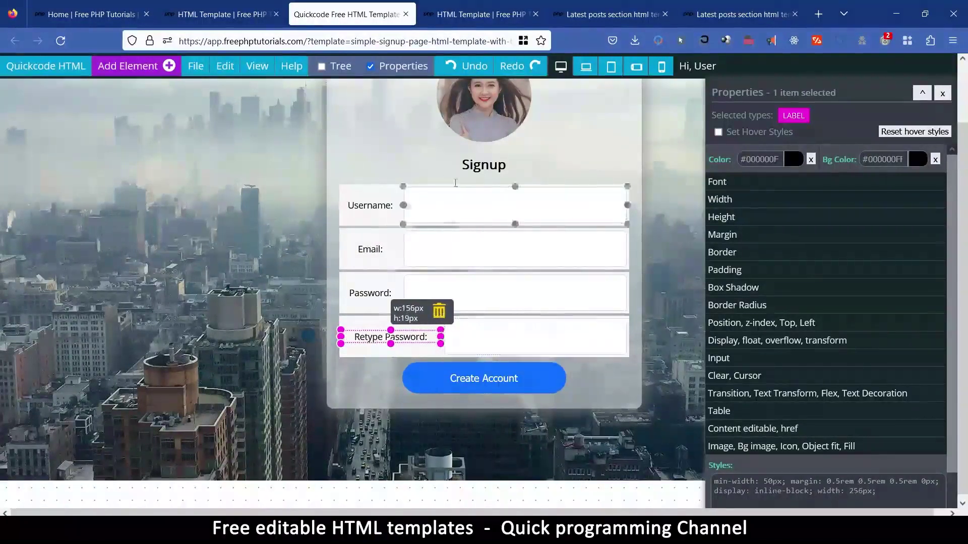
click(483, 173)
drag(483, 410, 484, 429)
Make the Create Account button wider and taller
click(505, 377)
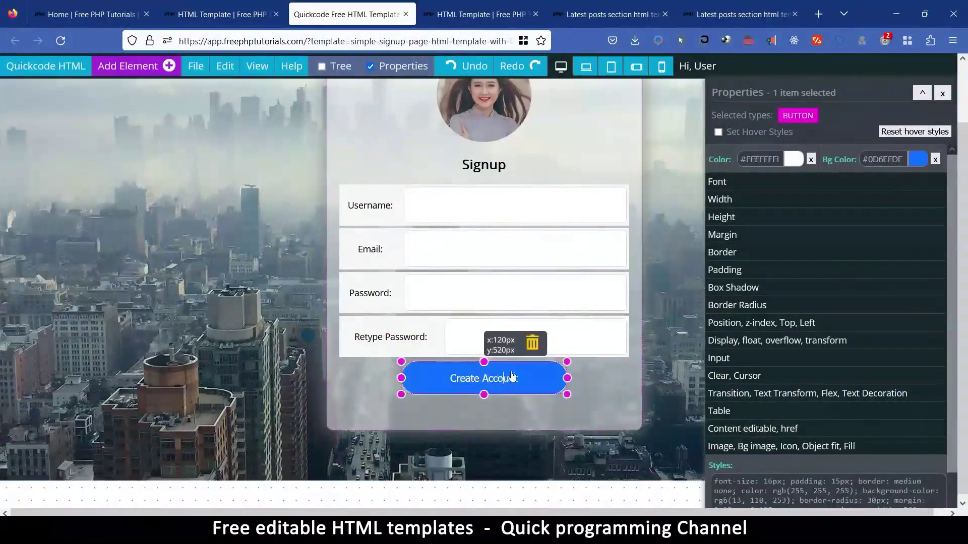
mouse_move(565, 378)
mouse_down()
mouse_move(621, 380)
mouse_move(580, 379)
mouse_up()
drag(484, 394, 483, 413)
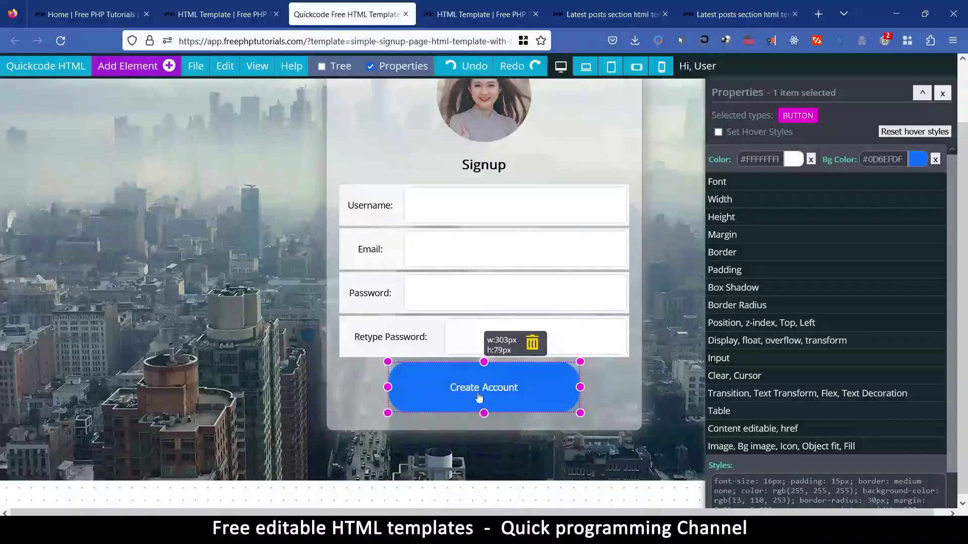
Replace the round avatar photo with the white cap image from the image library
scroll(512, 158, up, 2)
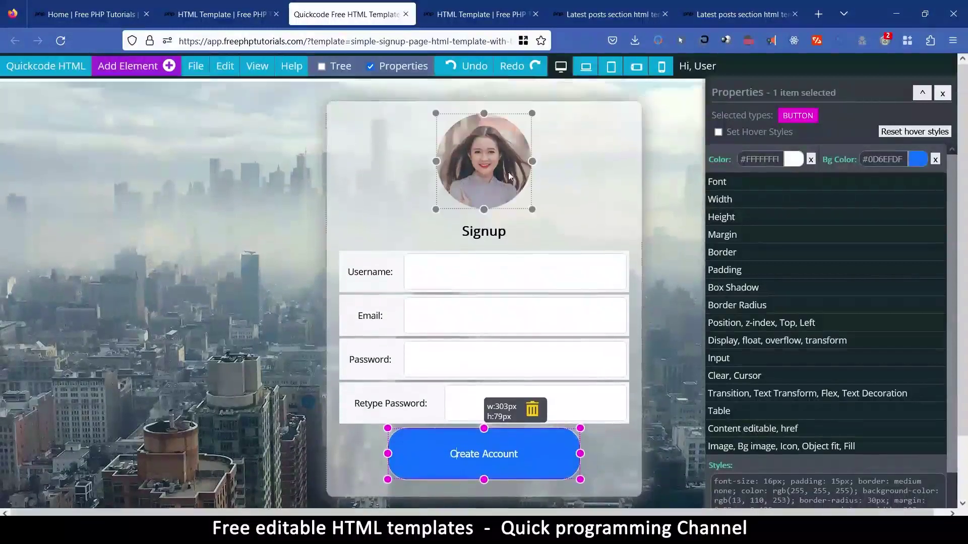
click(483, 162)
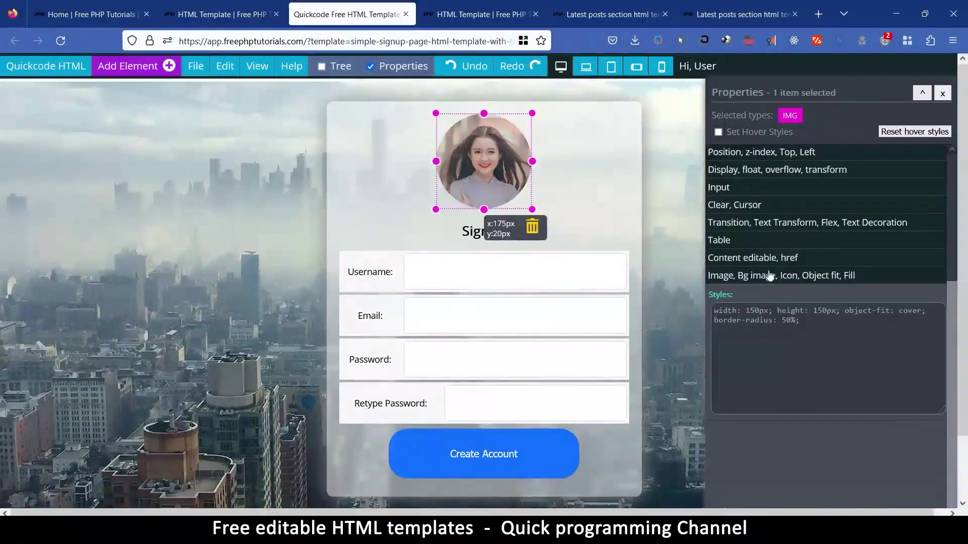
click(769, 277)
click(830, 365)
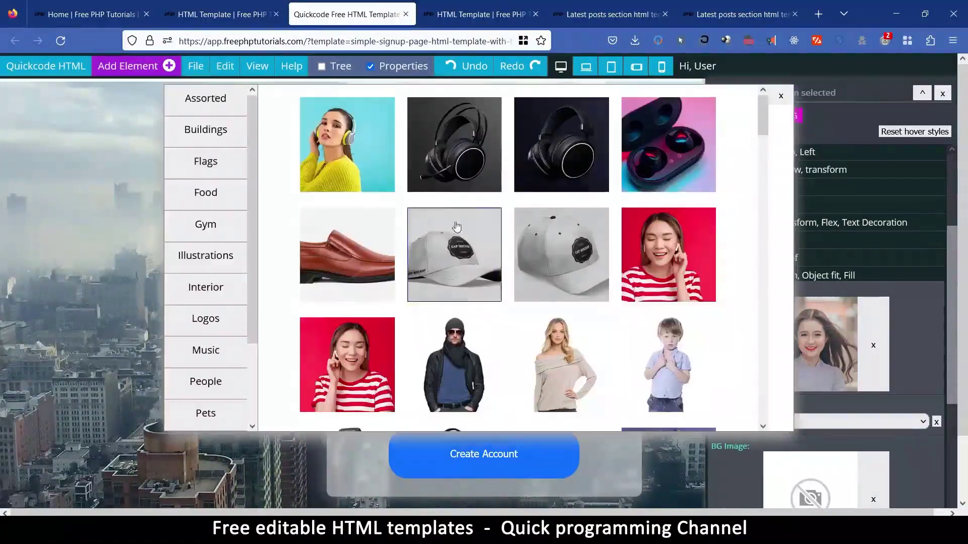
click(454, 218)
click(220, 140)
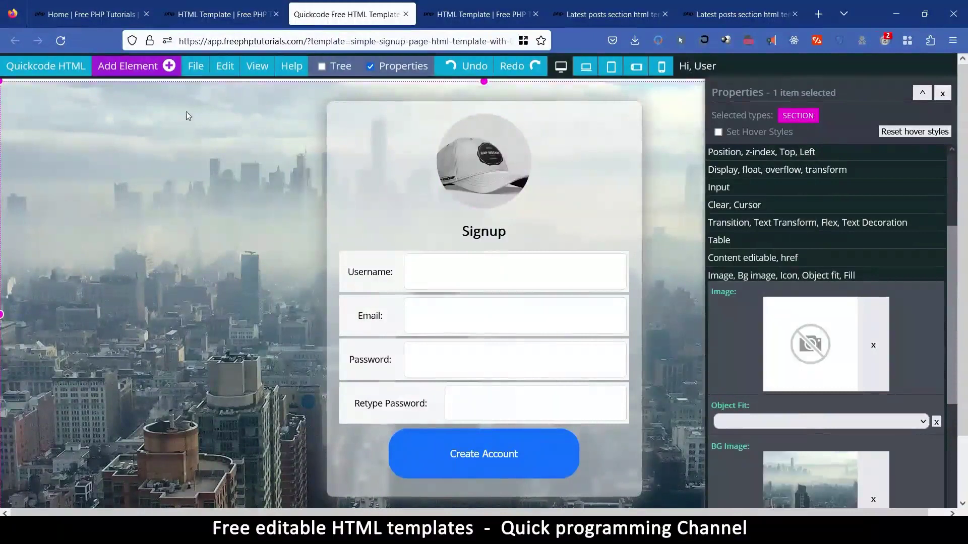
Set the section background to the pink earbuds photo assorted/11.jpg, sized 100% without repeating
scroll(875, 332, down, 5)
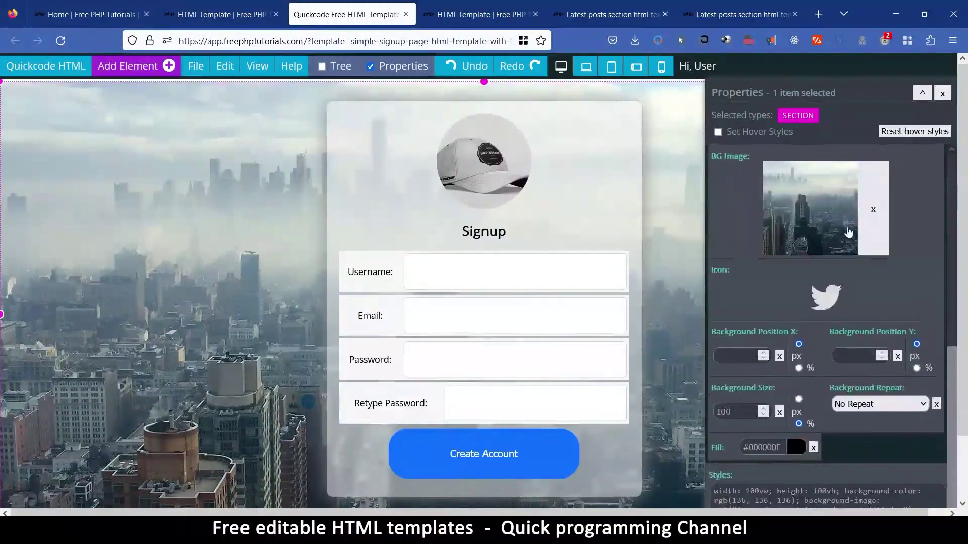
scroll(846, 237, up, 4)
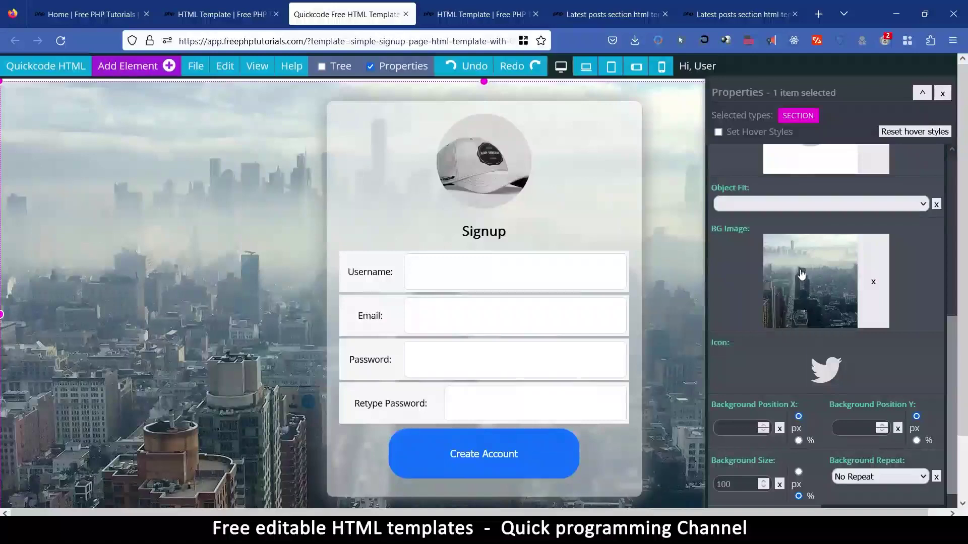
click(802, 273)
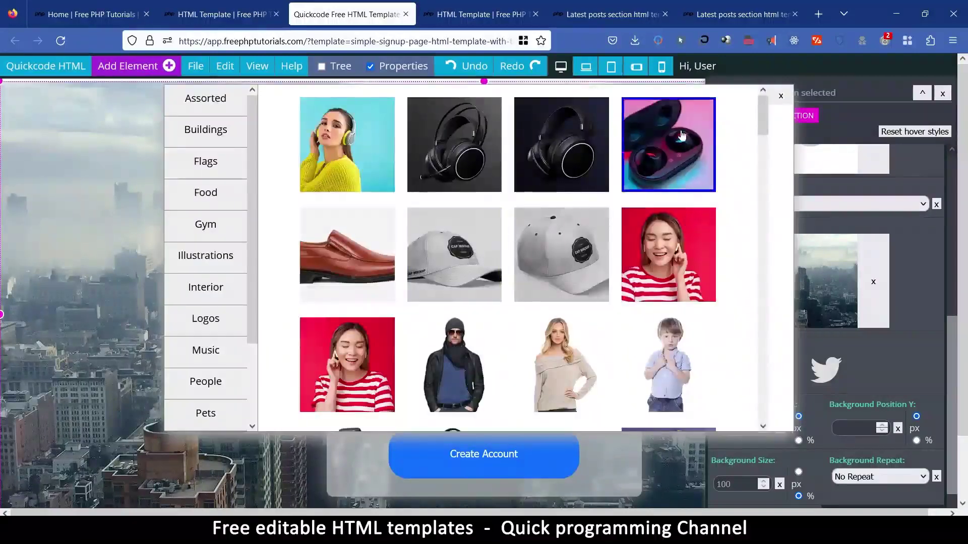
click(660, 145)
scroll(679, 293, down, 2)
scroll(794, 355, down, 3)
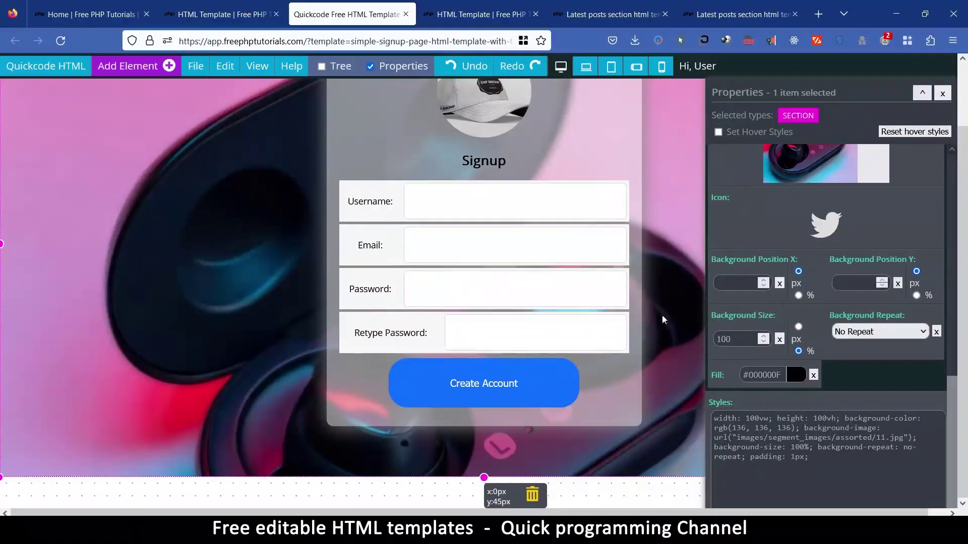
click(823, 463)
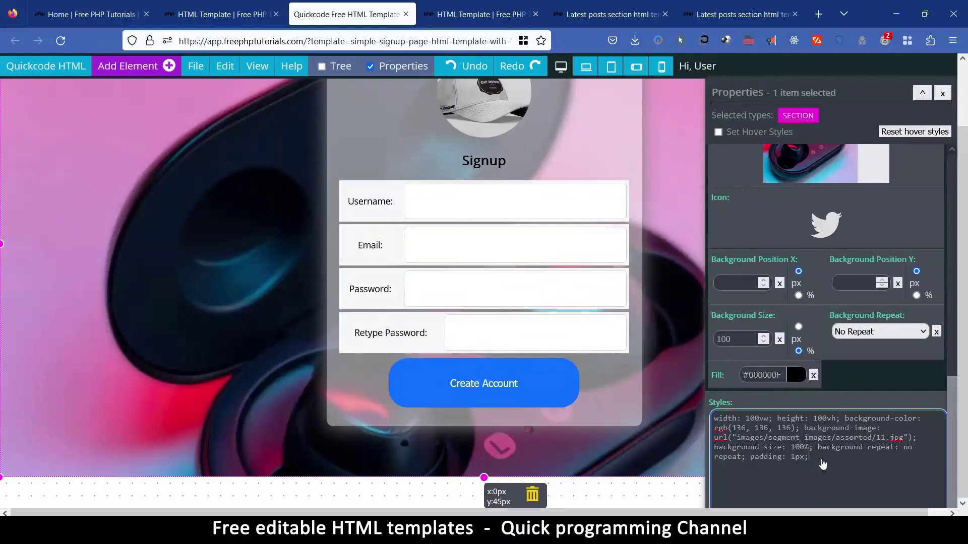
scroll(404, 249, up, 2)
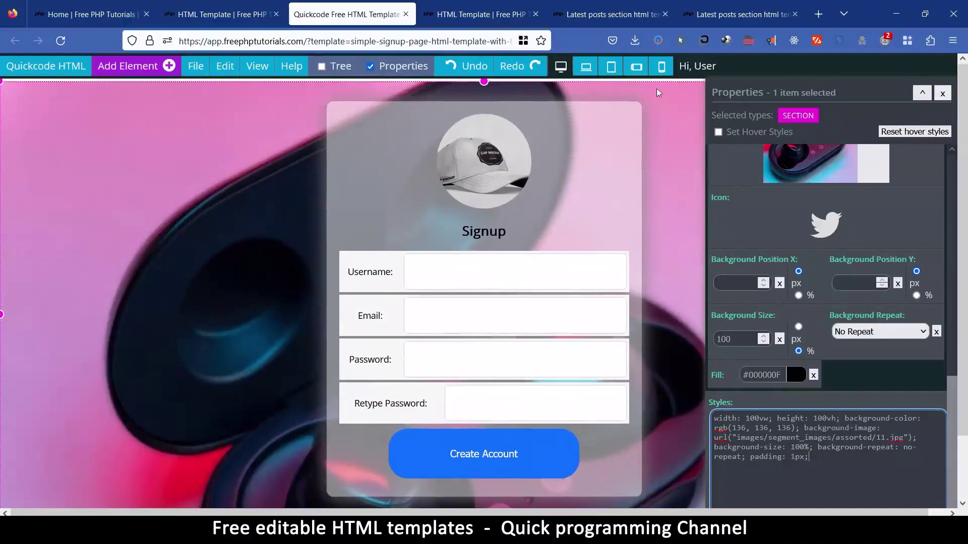
Review the saved pages under File > Open Page and cancel without opening one
click(196, 68)
mouse_move(196, 66)
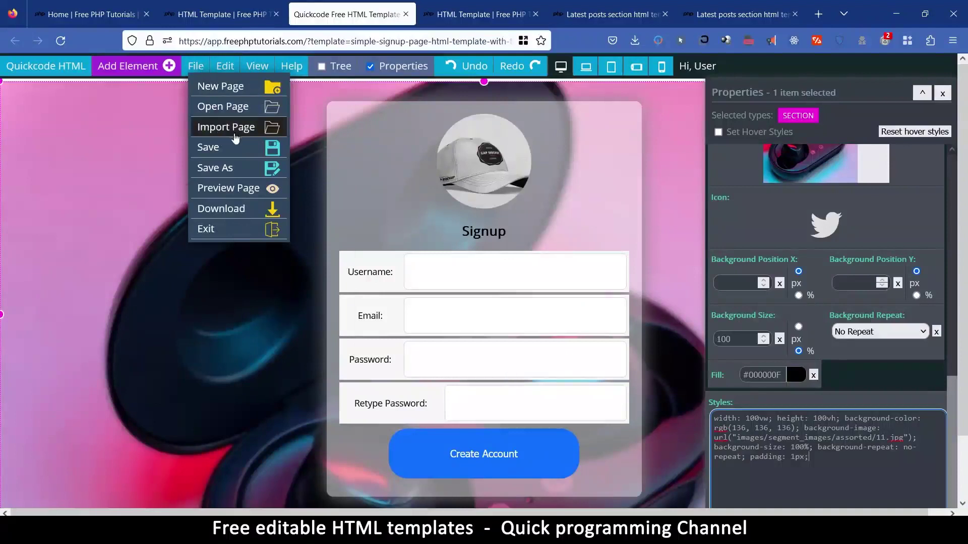
click(219, 108)
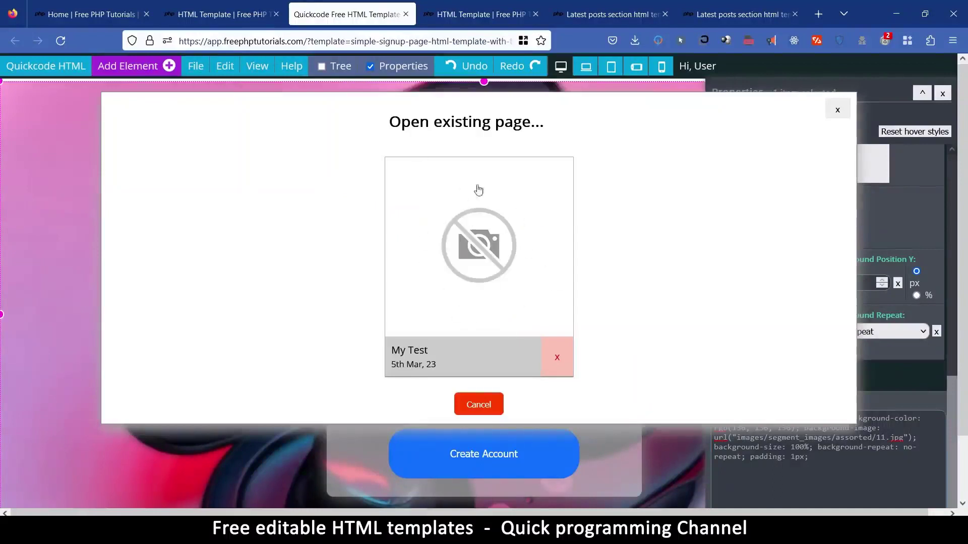
click(479, 404)
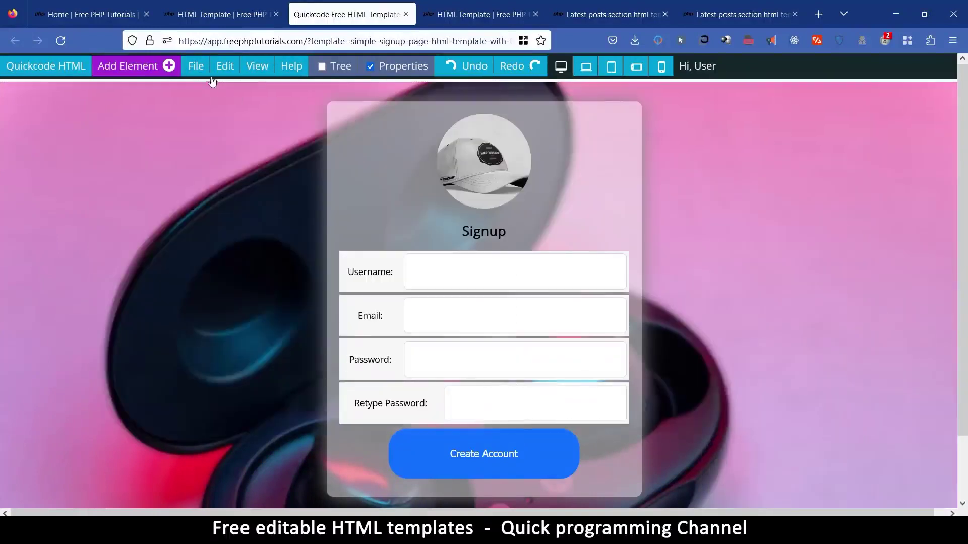
Select the signup form card and then the round cap image
click(197, 68)
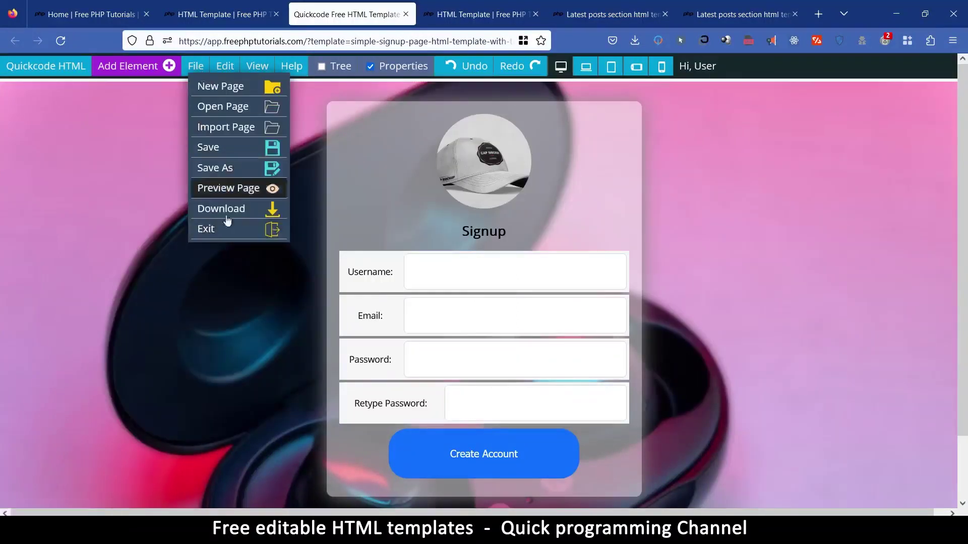
click(345, 104)
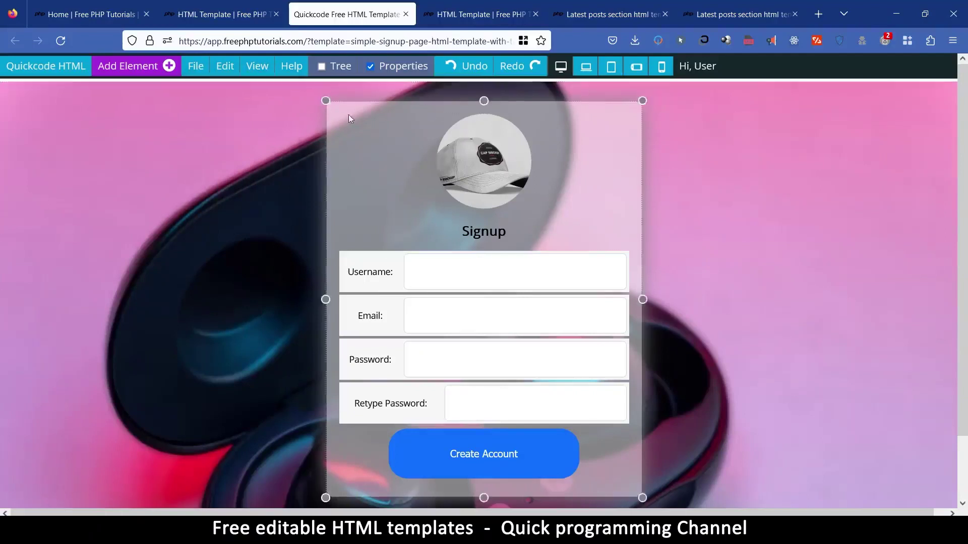
click(442, 136)
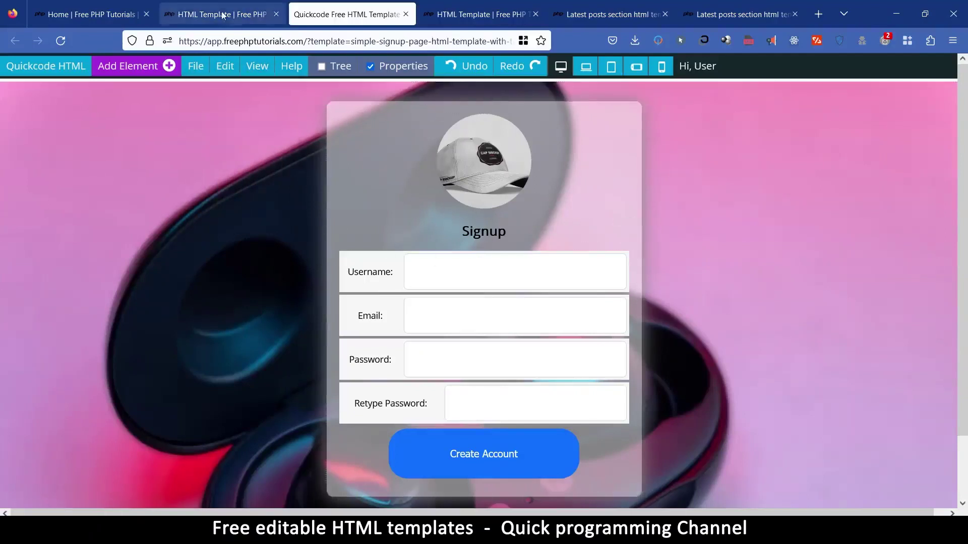
Close the signup template editor tab, confirming Leave page
click(222, 14)
click(86, 14)
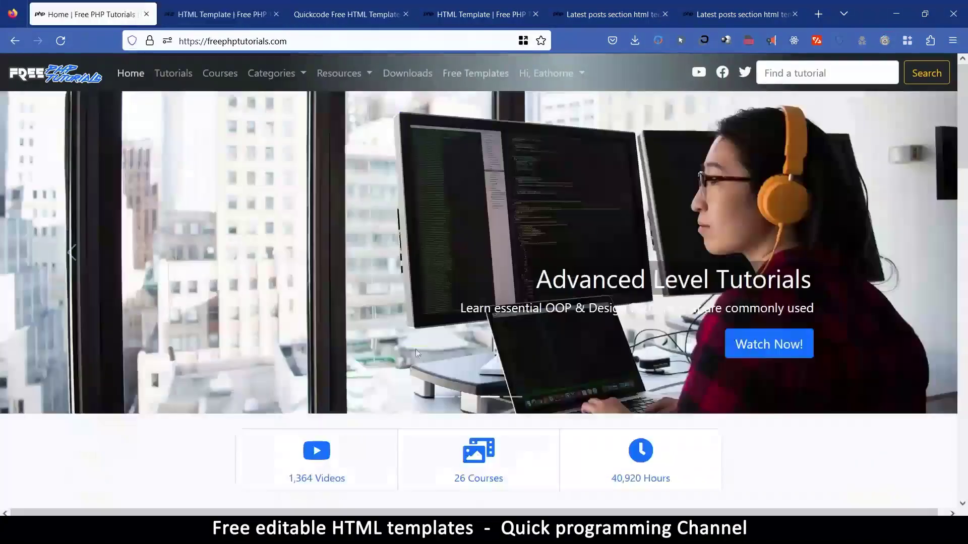
click(481, 14)
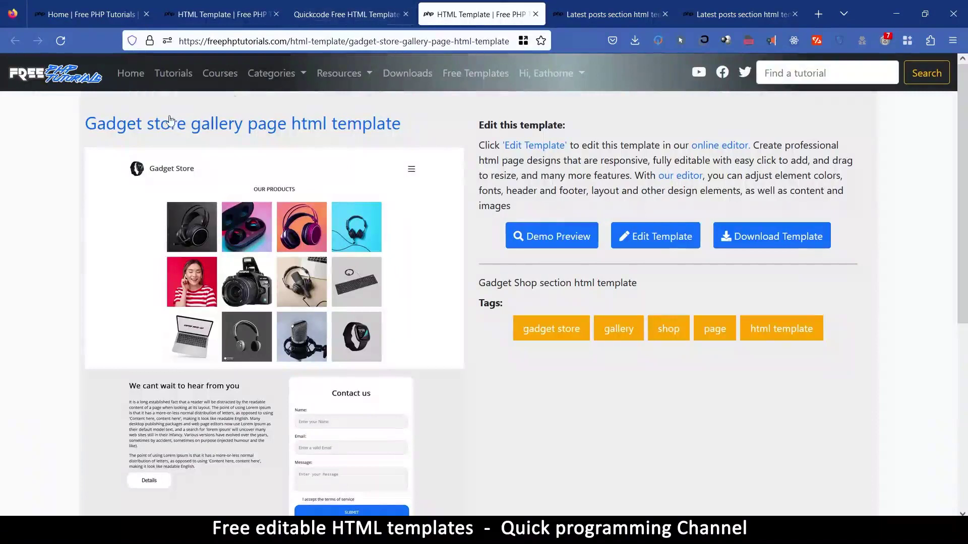
click(454, 79)
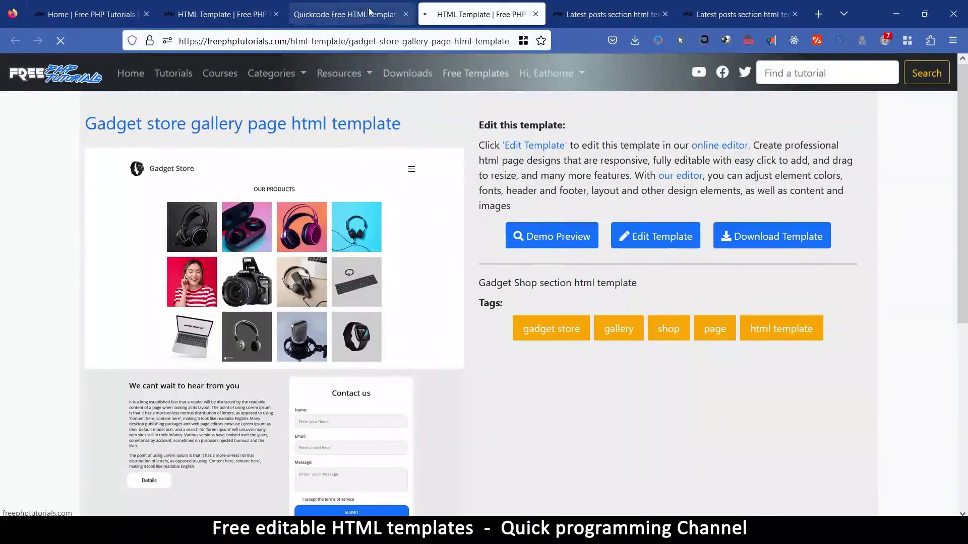
click(384, 16)
click(406, 14)
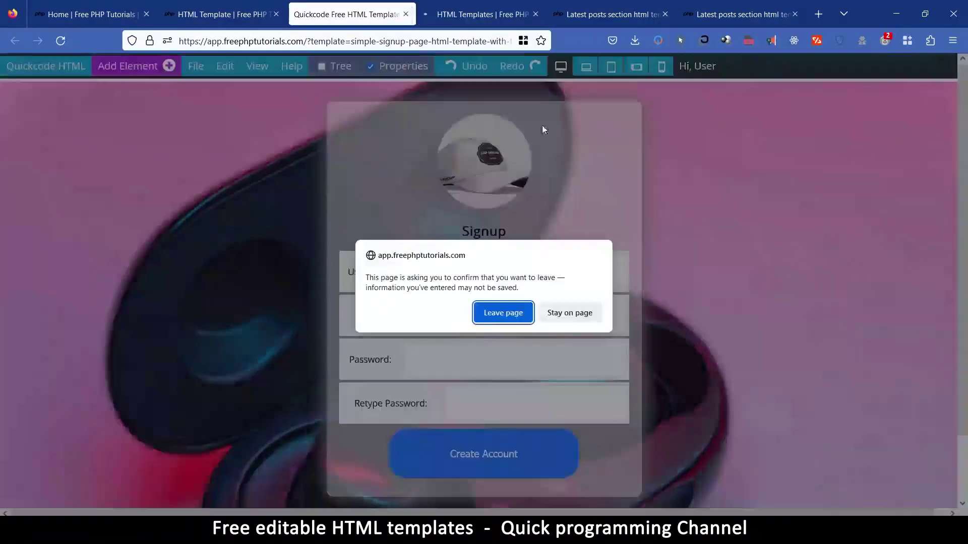
click(503, 313)
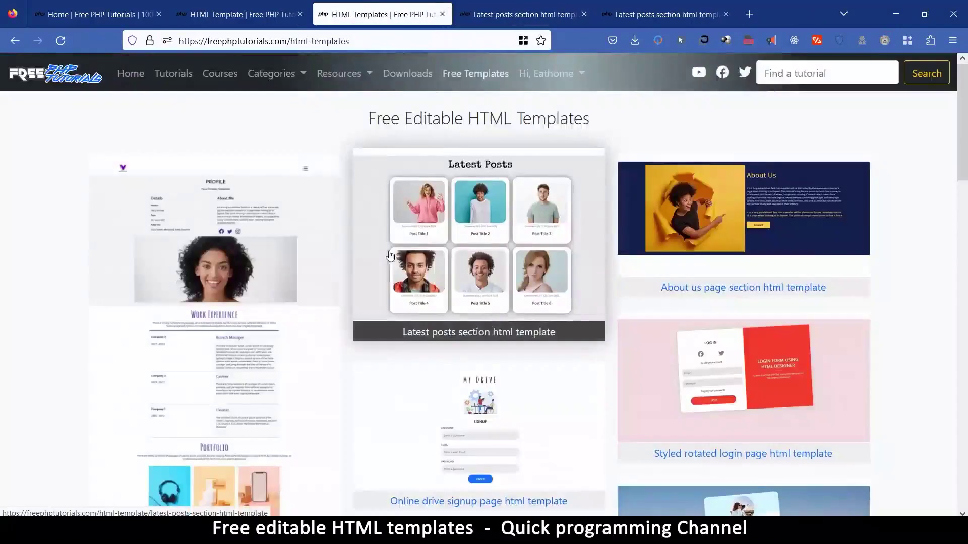
Open the Portfolio website home page template and launch it in the Quickcode editor
scroll(375, 317, down, 2)
scroll(374, 317, down, 5)
scroll(369, 318, up, 4)
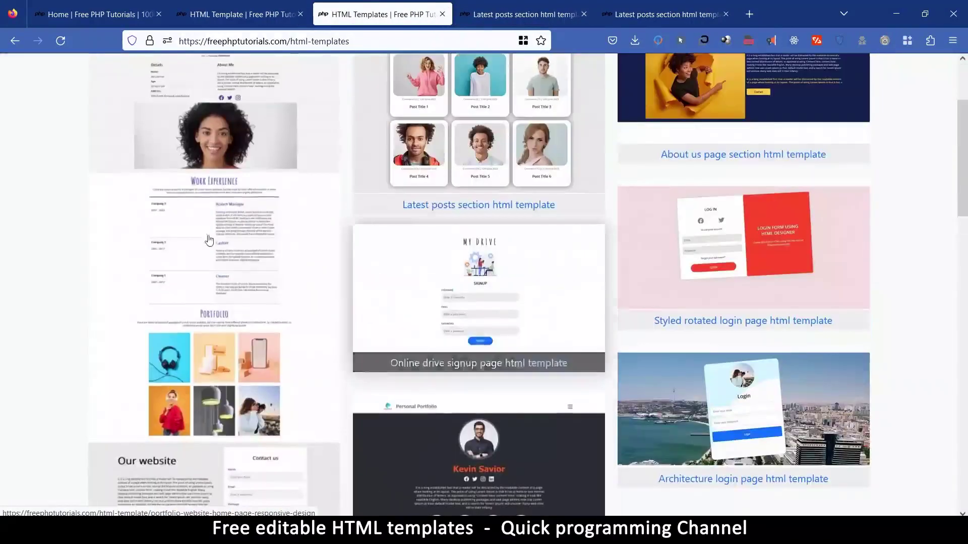
click(213, 124)
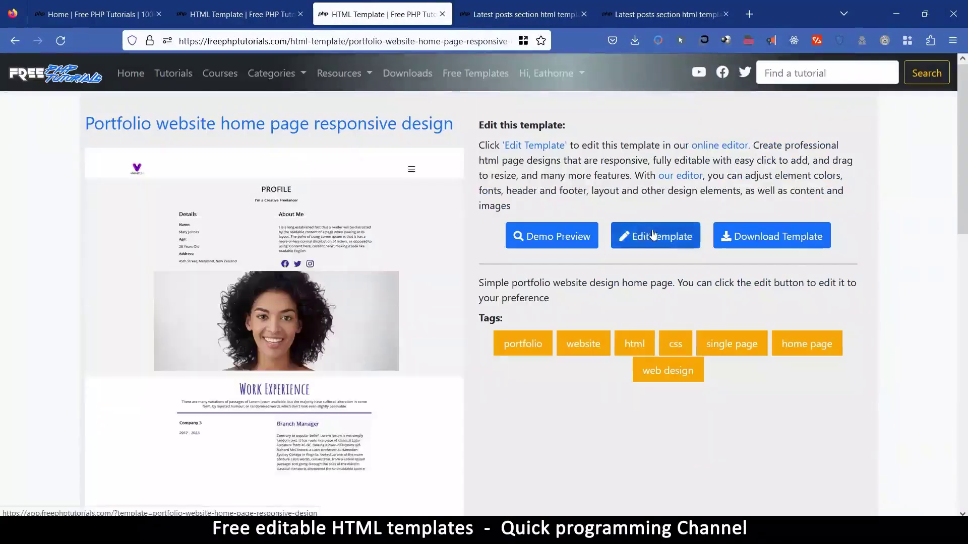
click(636, 236)
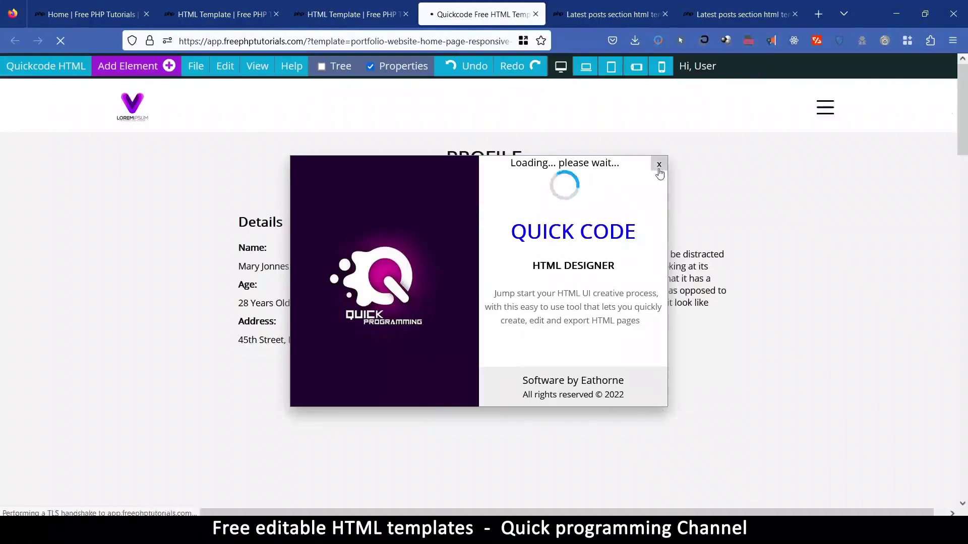
Rename the PROFILE heading to ABOUT ME
click(658, 165)
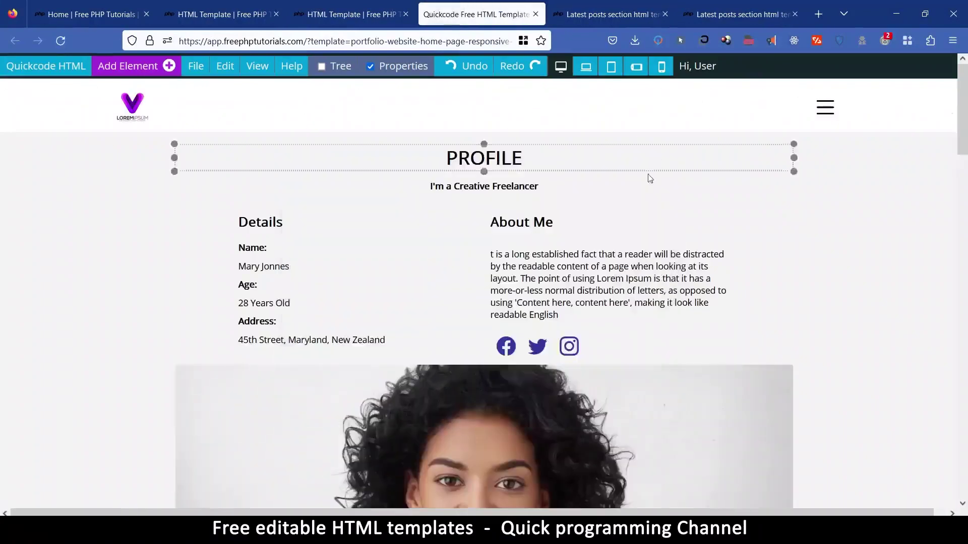
scroll(540, 247, down, 5)
scroll(540, 247, up, 5)
double_click(439, 152)
text(ABOUT ME)
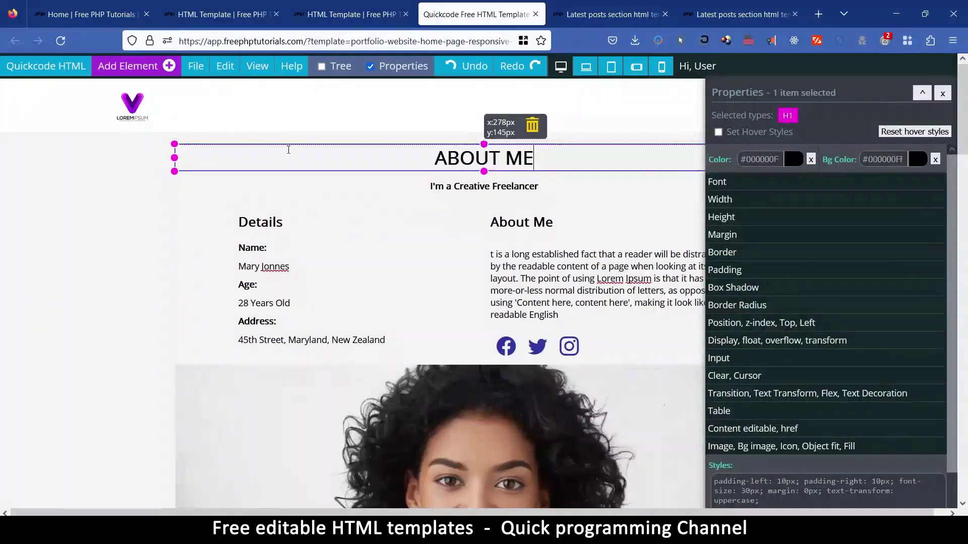
click(280, 104)
Replace the portrait image with the headphones photo from the gallery
click(132, 106)
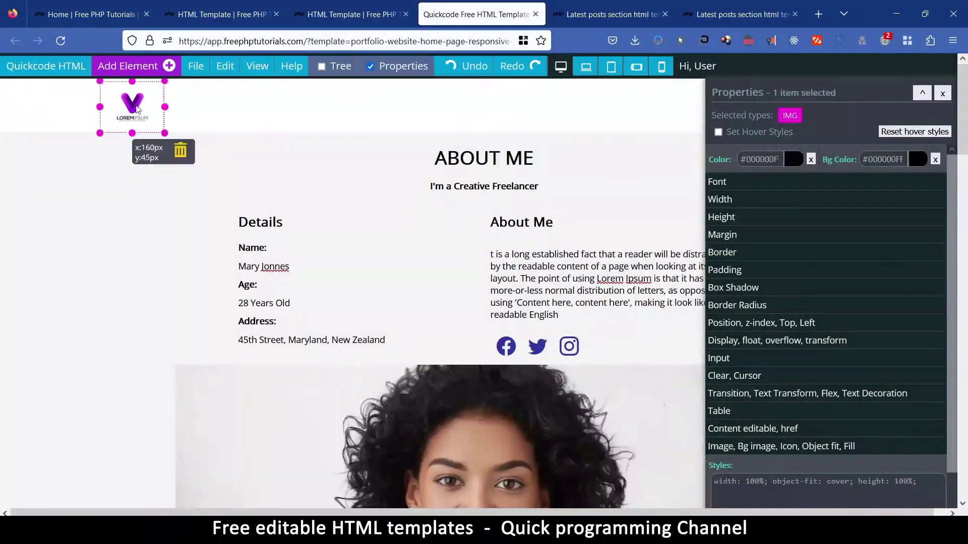
scroll(439, 339, down, 6)
click(488, 190)
click(757, 447)
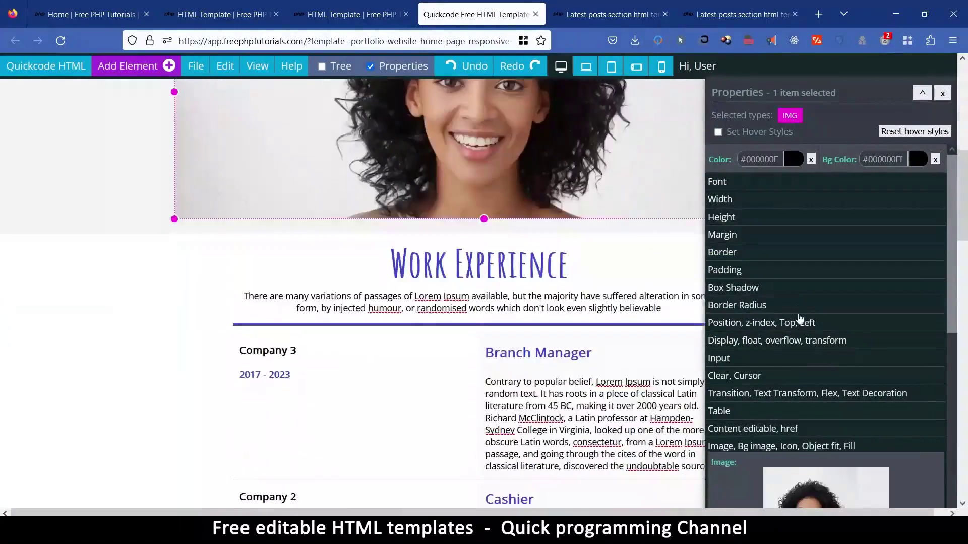
click(810, 477)
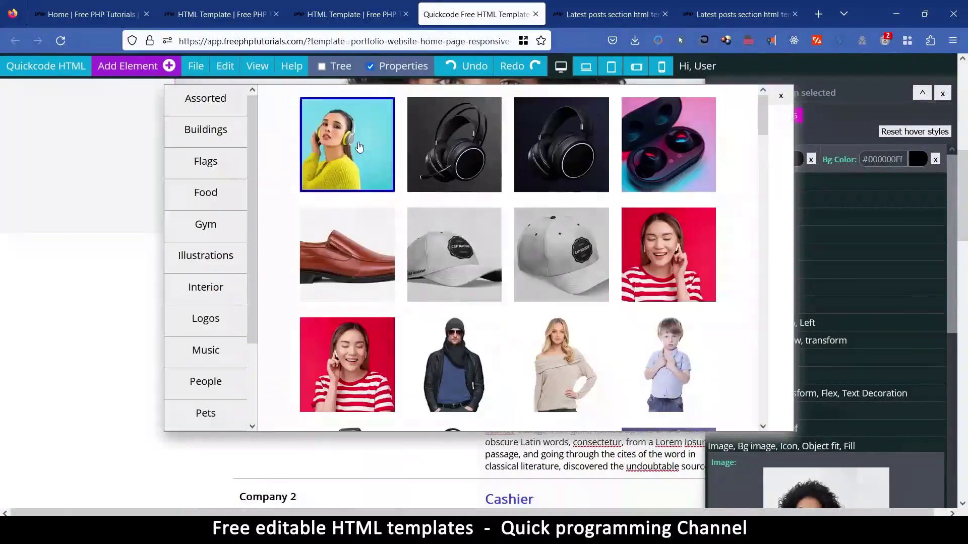
click(360, 154)
Retitle the Work Experience heading as 'My Work Experience'
scroll(569, 190, up, 5)
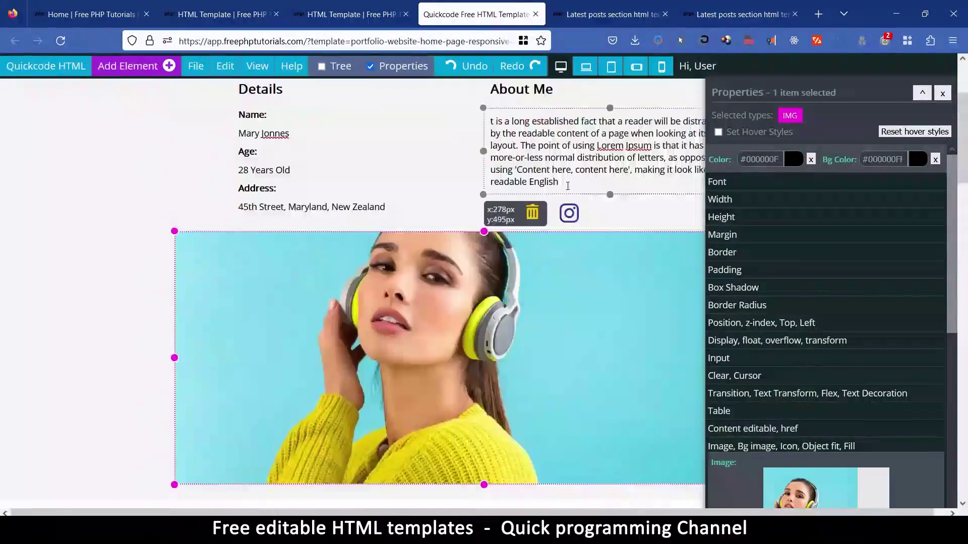
scroll(566, 190, up, 1)
scroll(557, 260, down, 10)
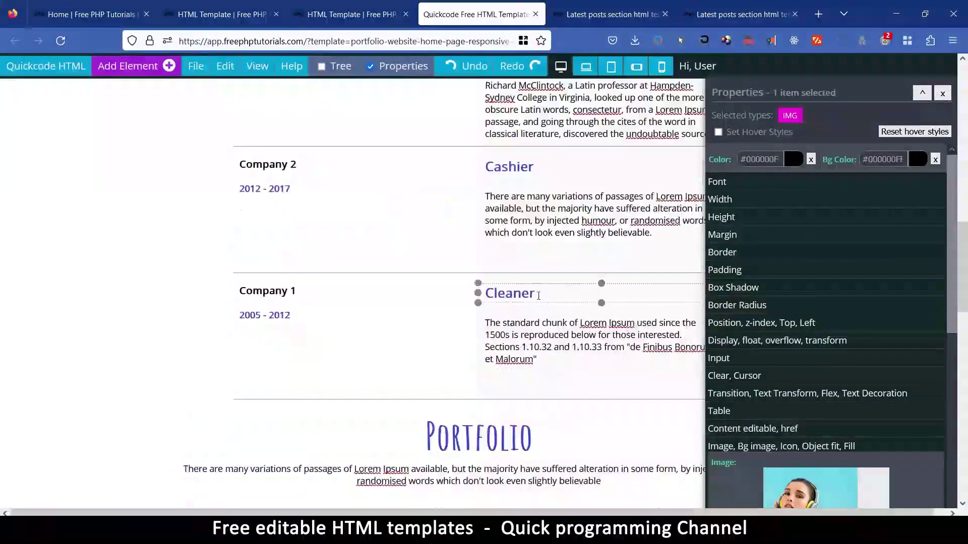
scroll(484, 202, up, 4)
click(433, 139)
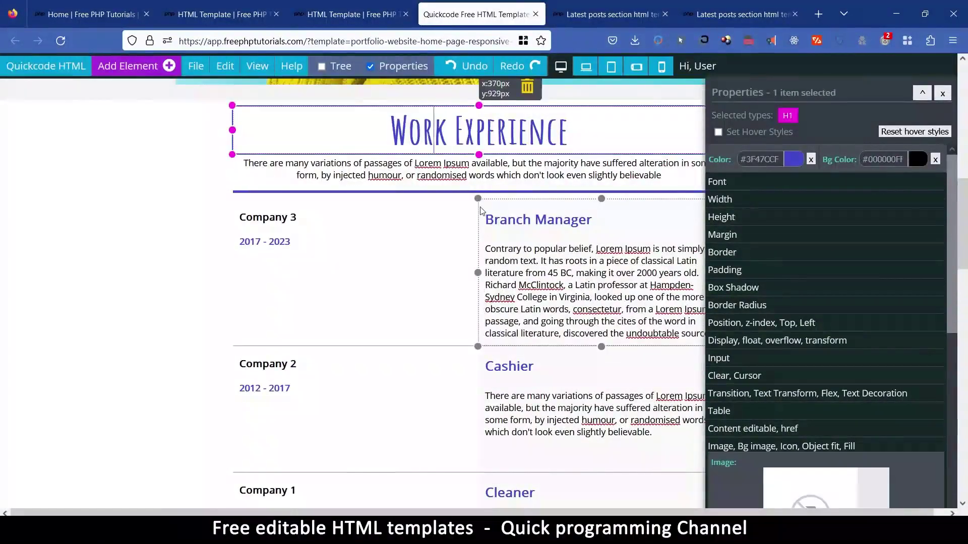
text(My)
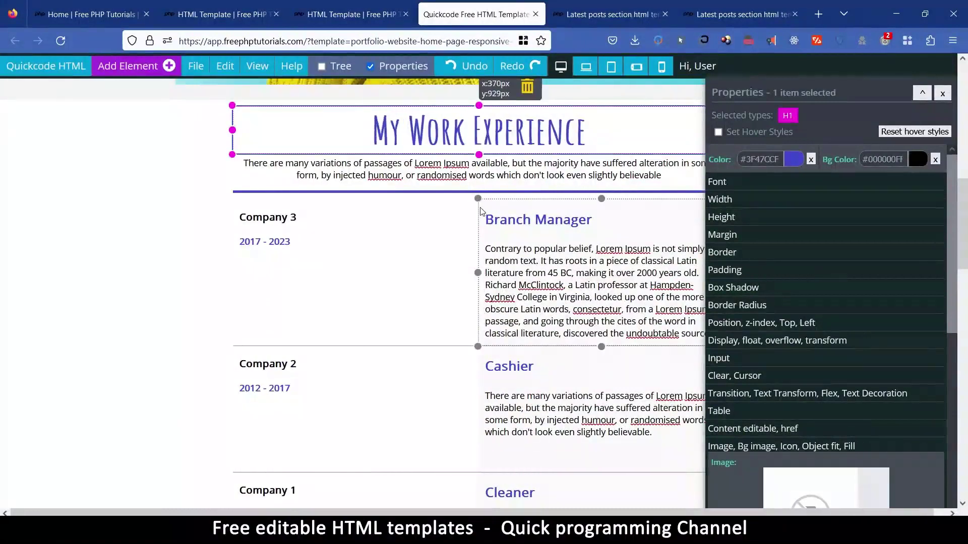
Scroll through the page, selecting the headphones portfolio image and the Our website heading
scroll(464, 259, down, 12)
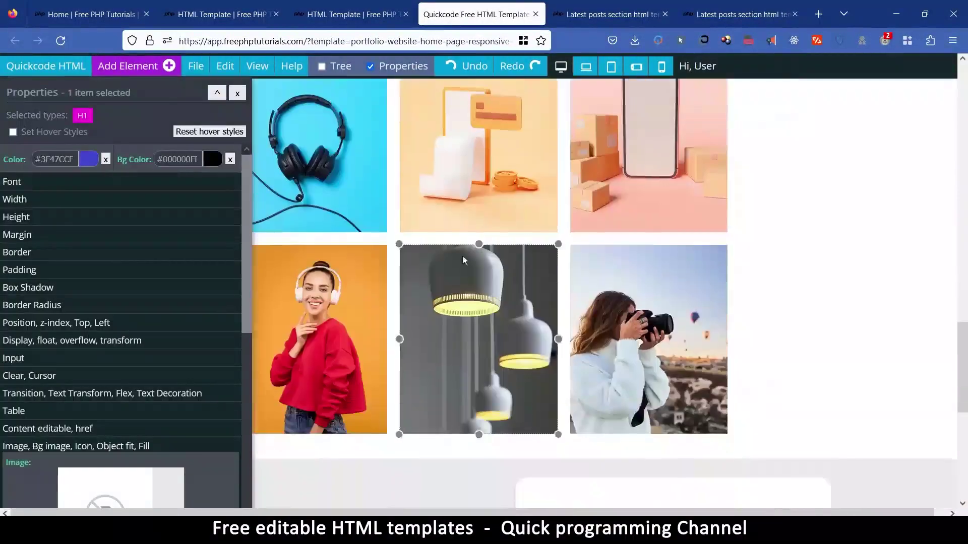
click(349, 135)
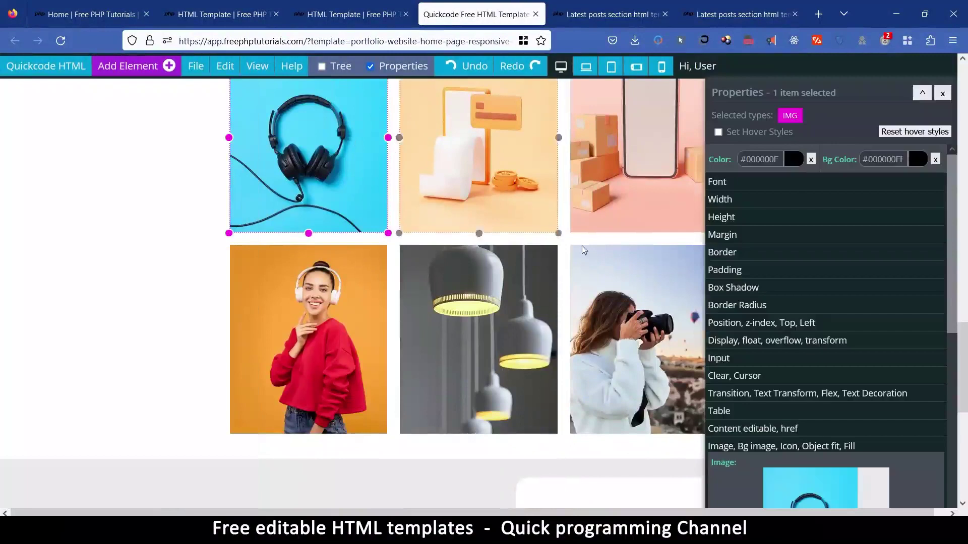
scroll(549, 327, down, 5)
scroll(548, 327, down, 3)
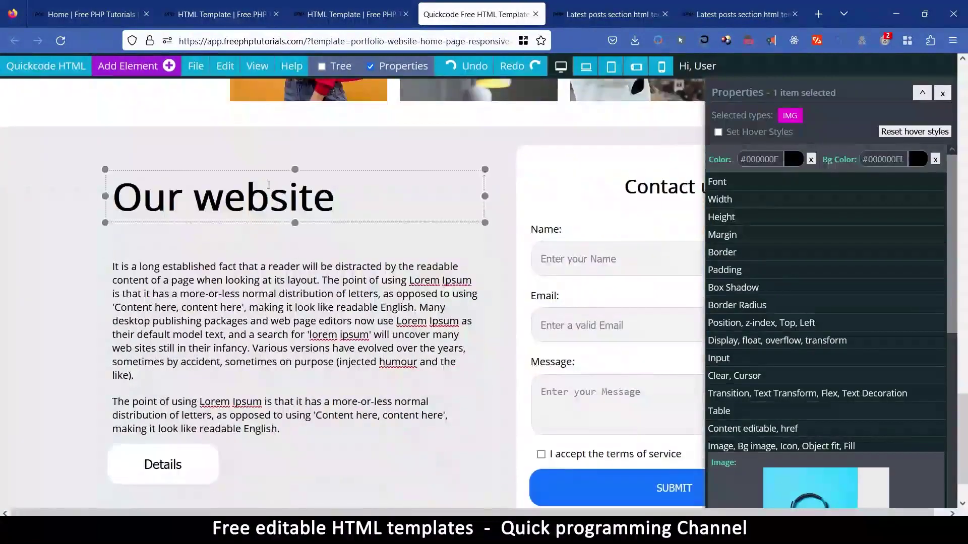
scroll(408, 260, up, 15)
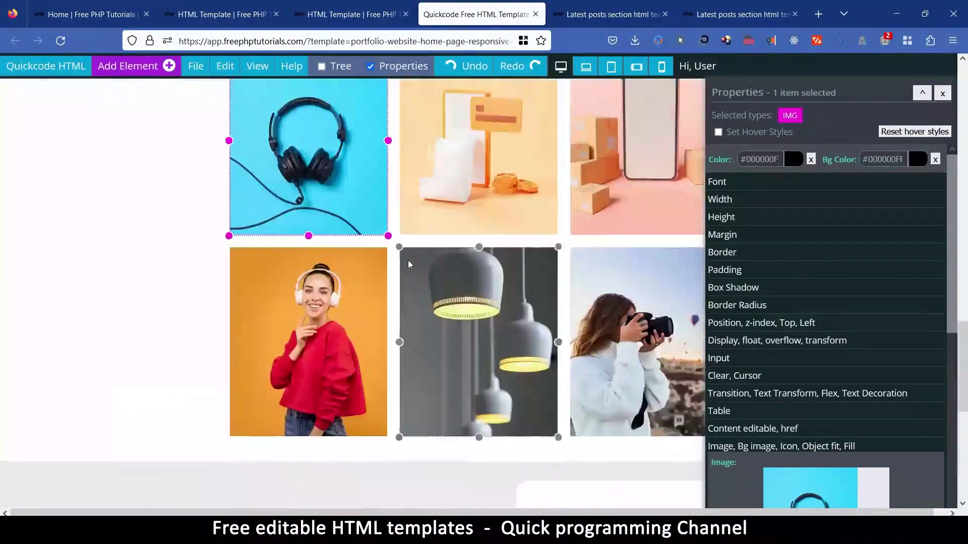
scroll(410, 266, up, 3)
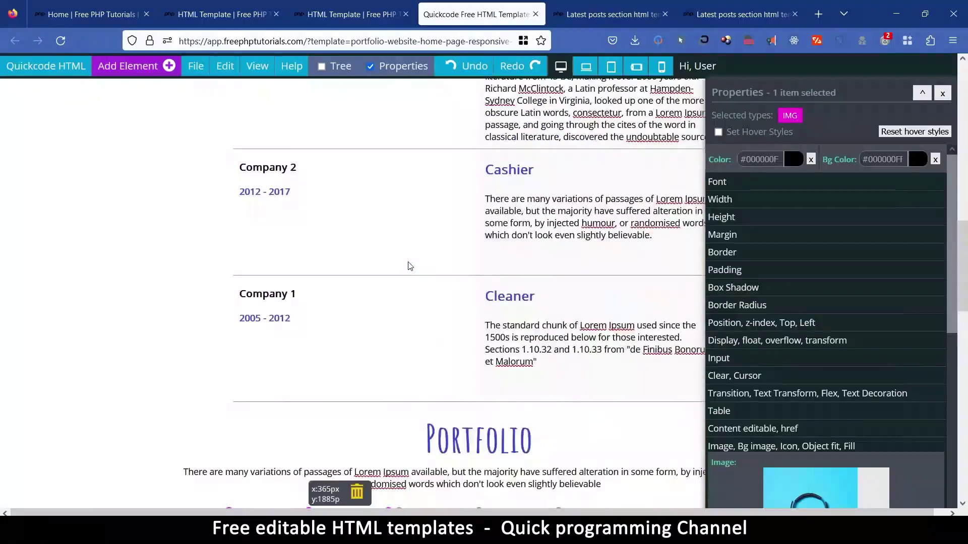
scroll(410, 266, up, 15)
scroll(267, 271, down, 20)
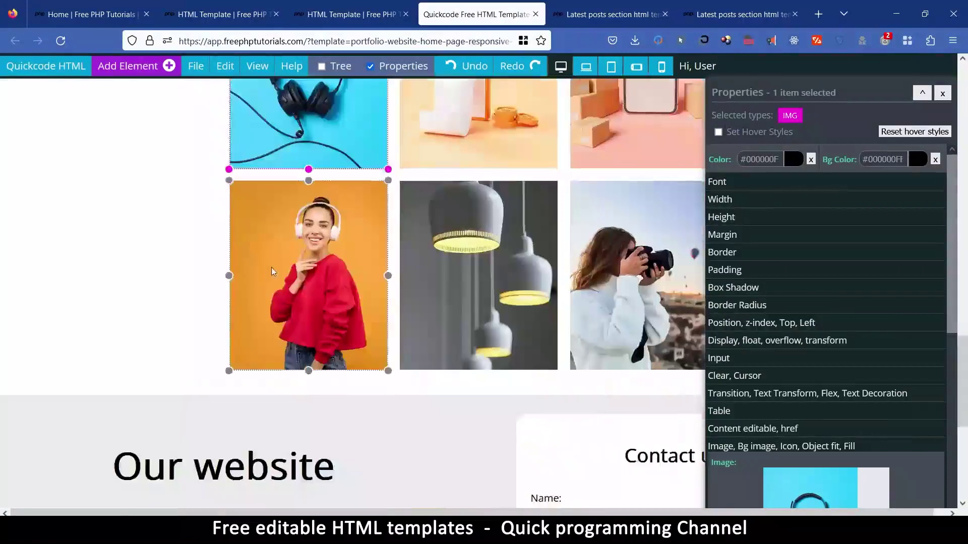
scroll(271, 272, down, 6)
click(134, 104)
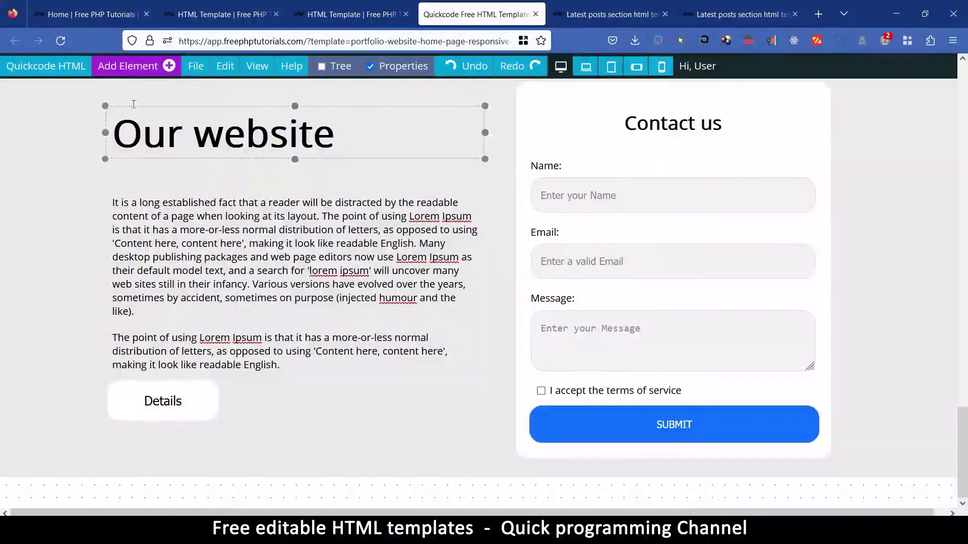
Insert the Profile 3 block from the Add Element Profiles category at the page bottom
click(135, 70)
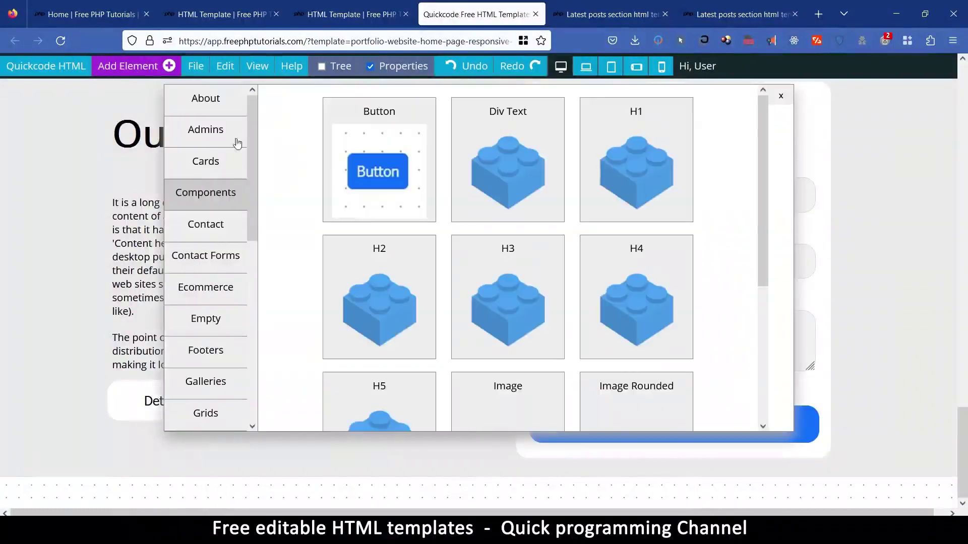
drag(252, 126, 252, 304)
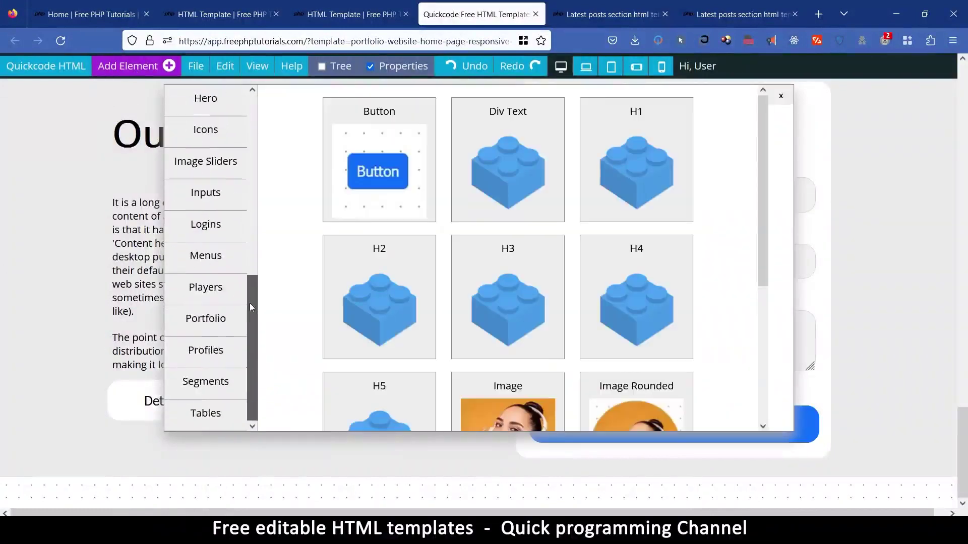
click(208, 354)
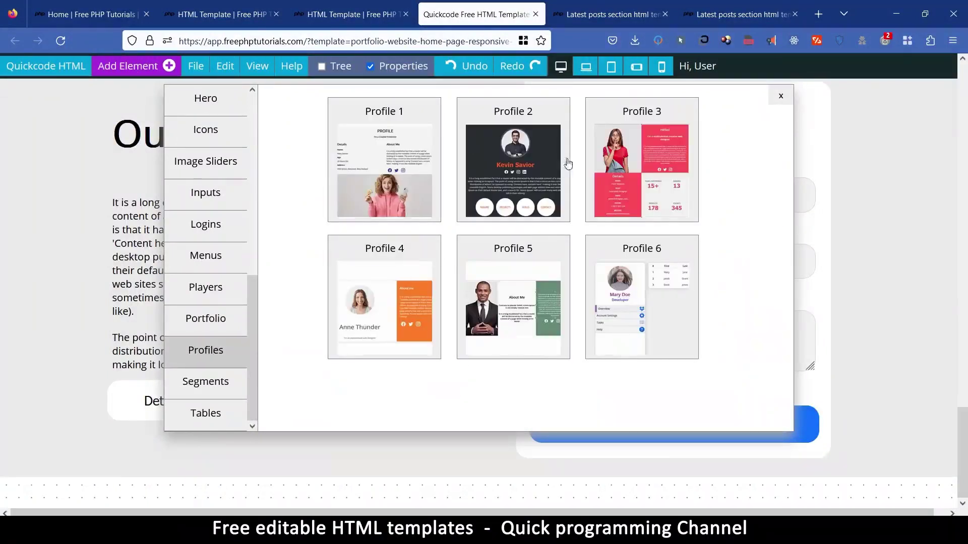
click(646, 151)
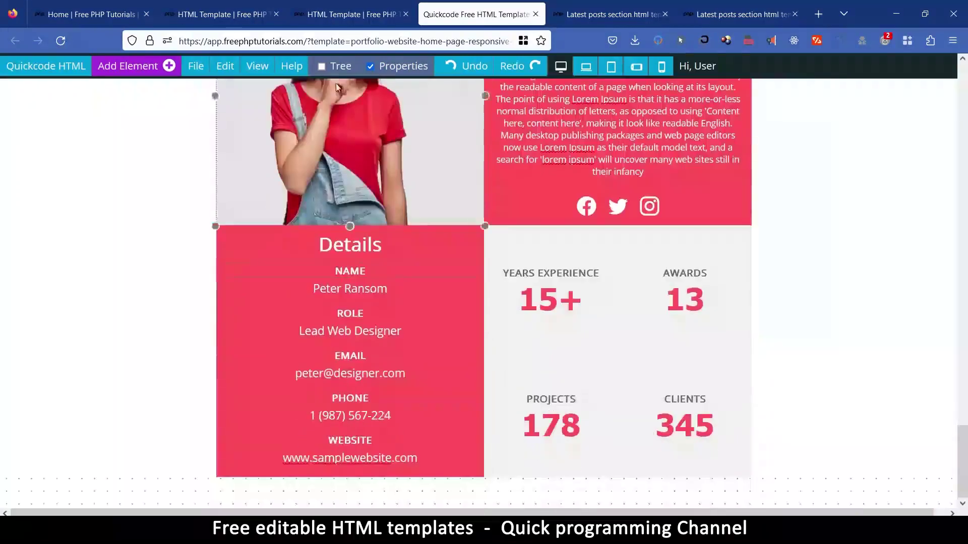
Select the Years Experience heading, then close the properties panel
click(497, 272)
scroll(504, 283, up, 5)
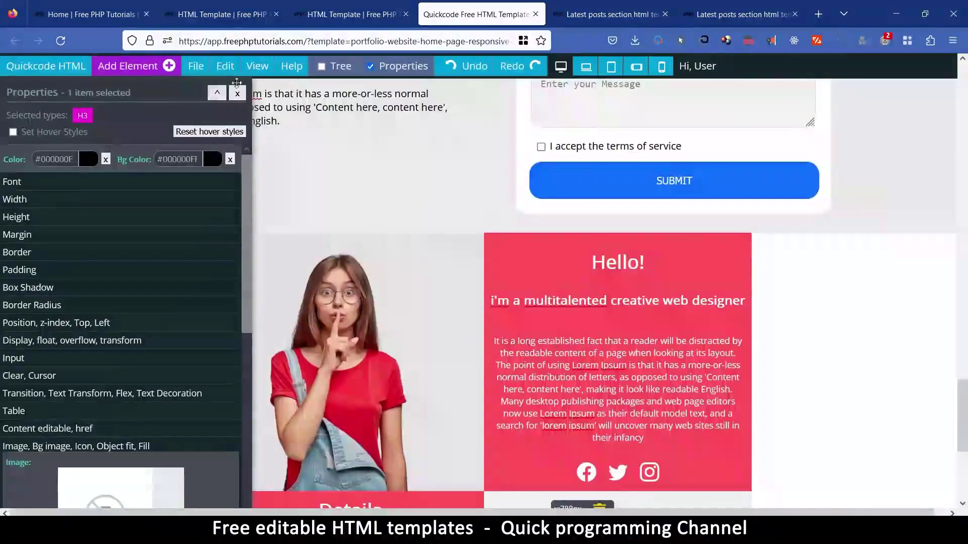
click(237, 93)
scroll(157, 311, down, 5)
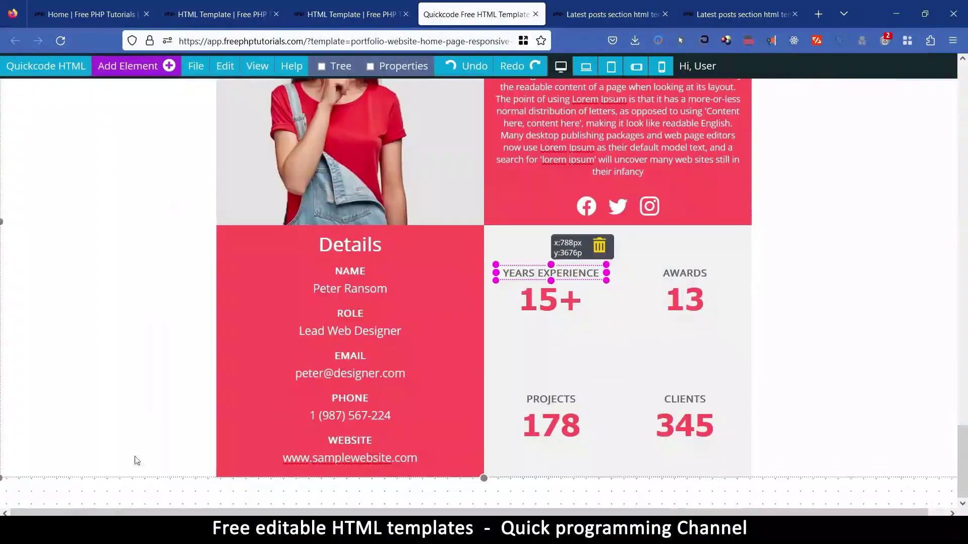
Insert the Image Gallery Text 1 section from the Galleries category below the profile stats
click(137, 74)
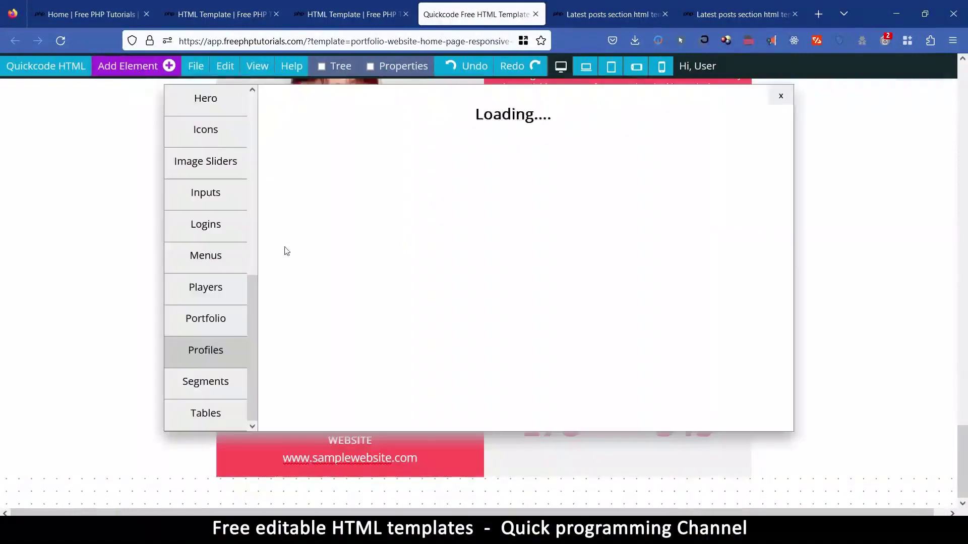
scroll(201, 242, up, 7)
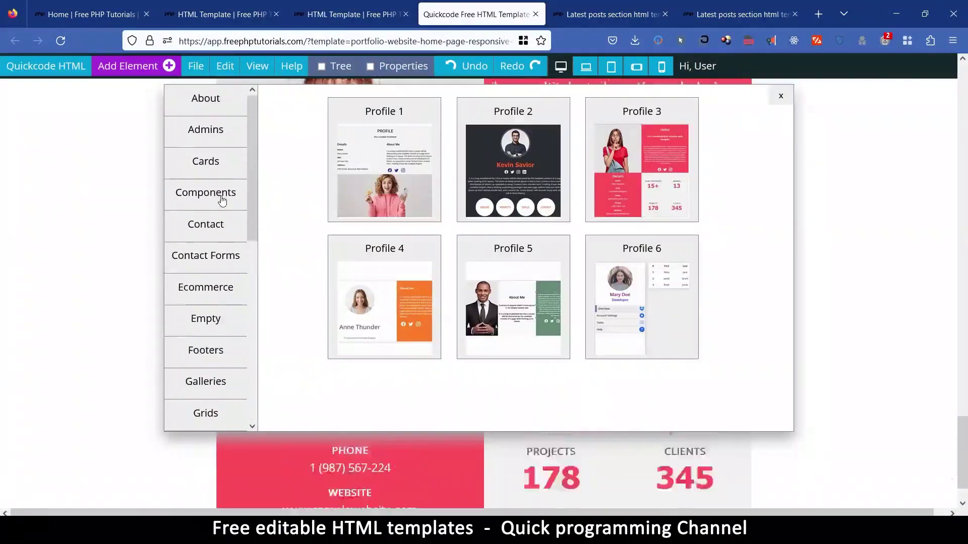
scroll(207, 257, down, 5)
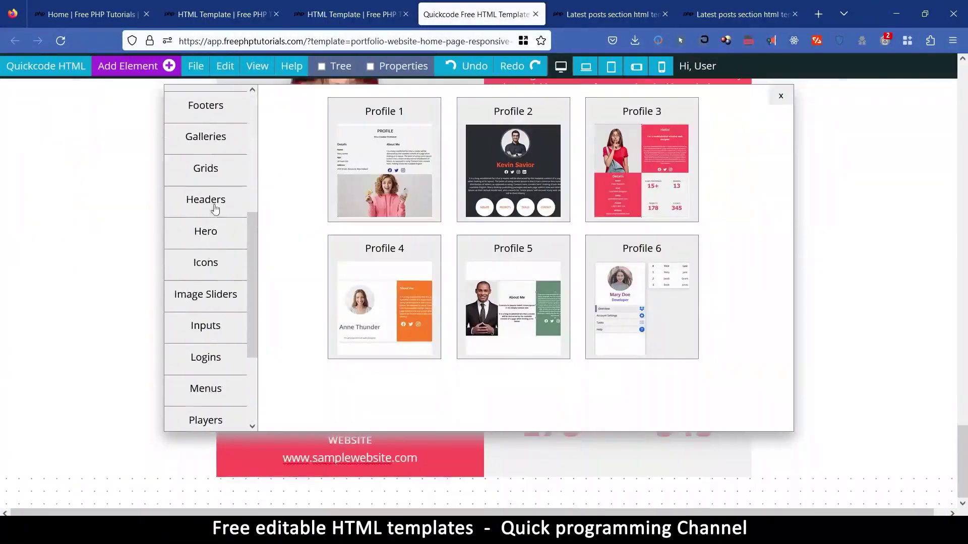
click(224, 142)
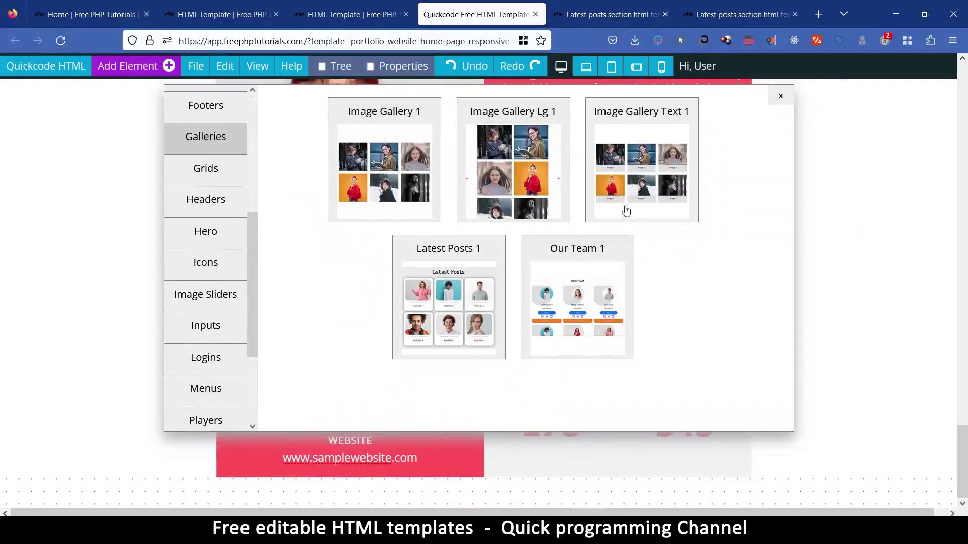
click(635, 115)
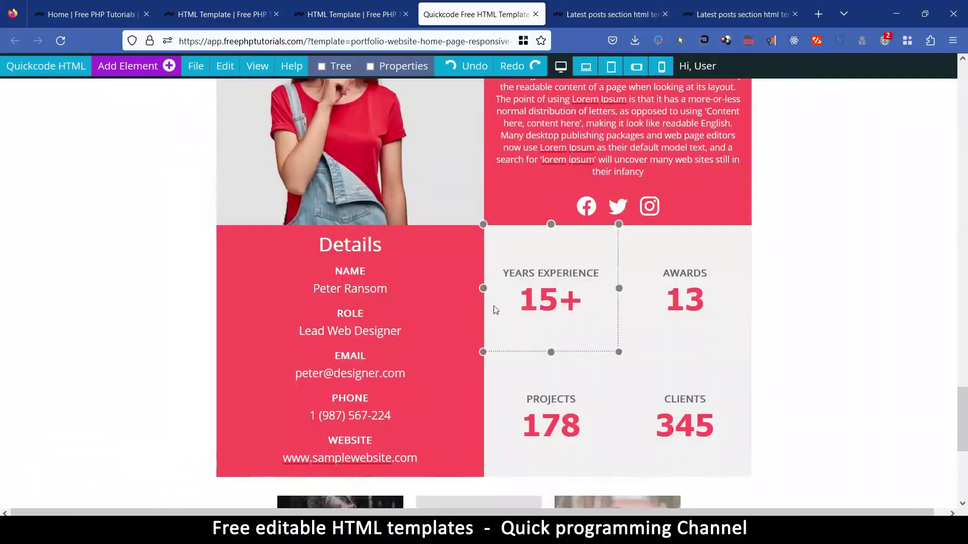
Change the first gallery card's caption to 'My text'
scroll(454, 332, down, 5)
click(370, 342)
double_click(341, 301)
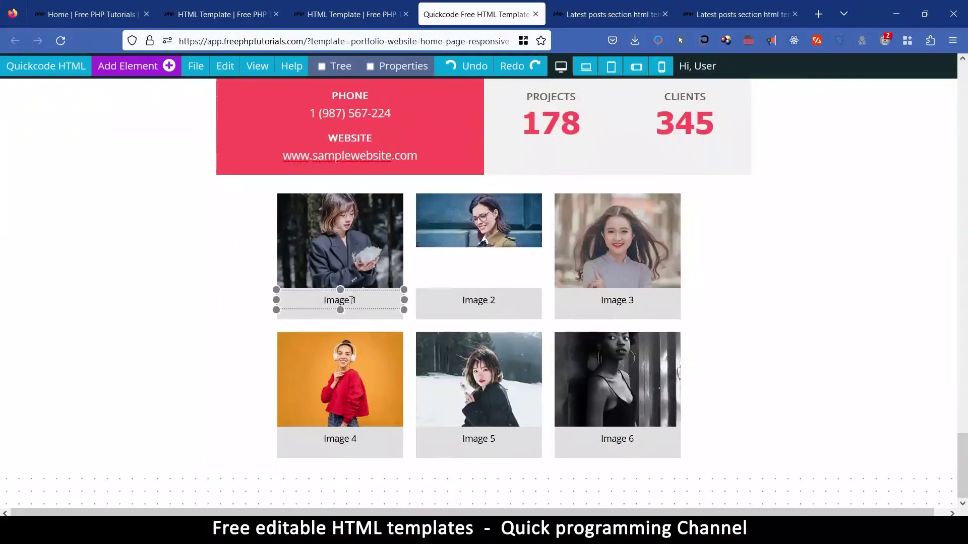
key(ctrl+a)
text(My text)
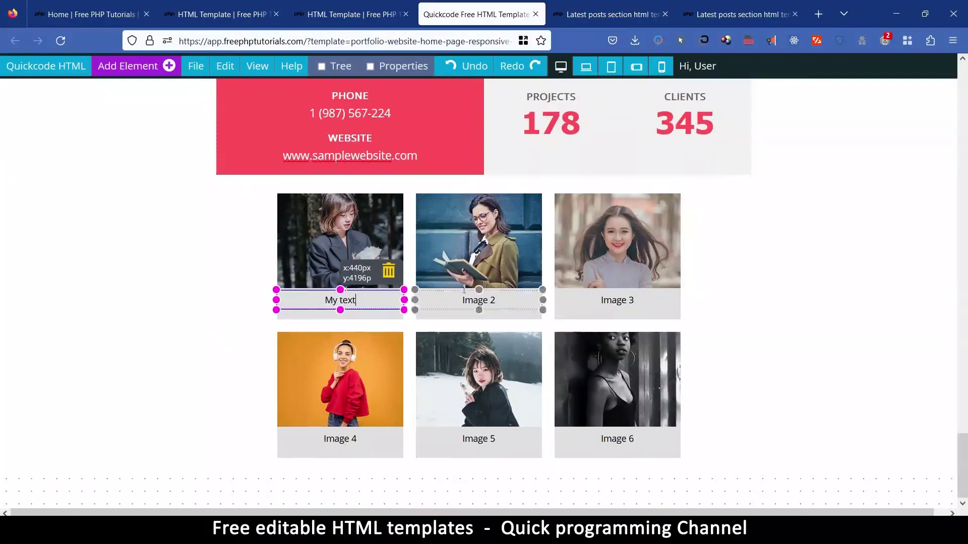
Replace the first two gallery photos with new stock portraits, including the striped-shirt one
click(486, 215)
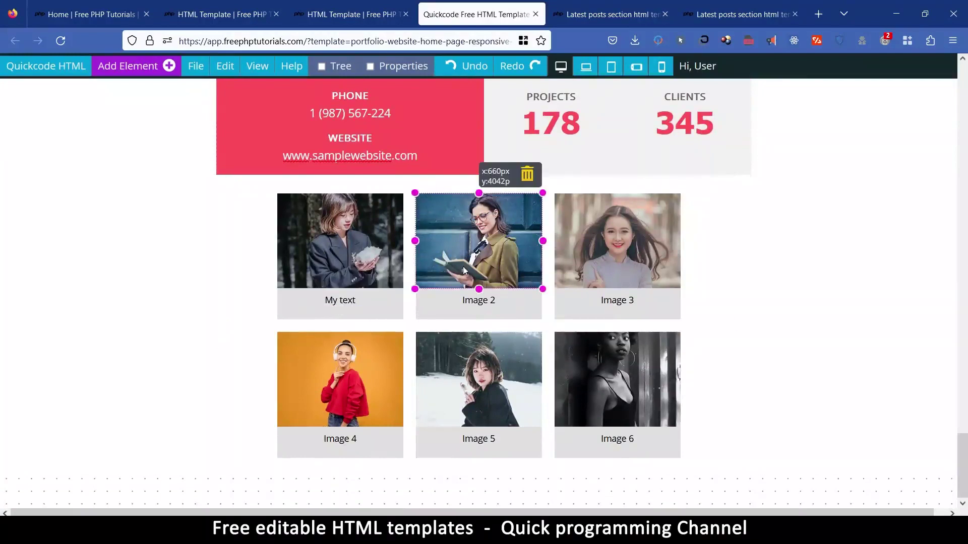
click(396, 68)
scroll(121, 207, down, 6)
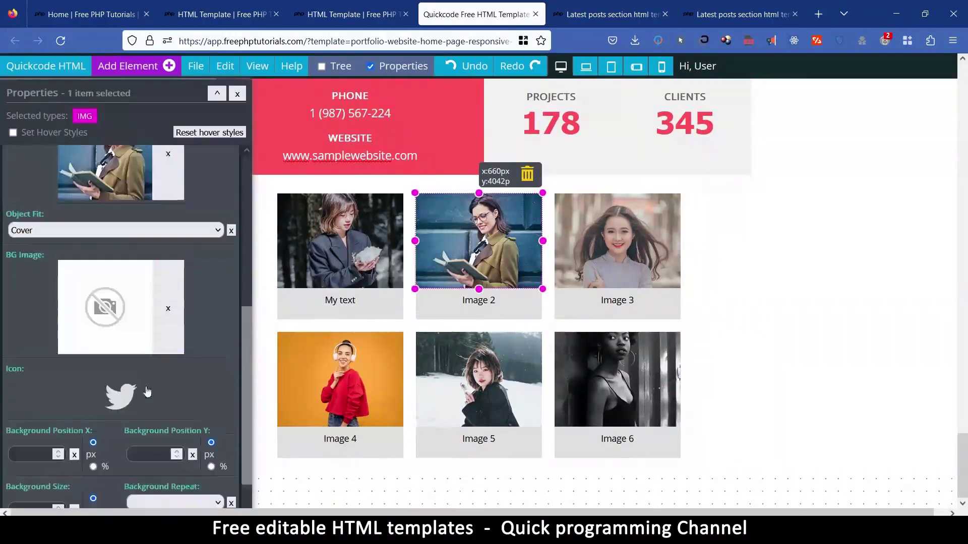
click(115, 184)
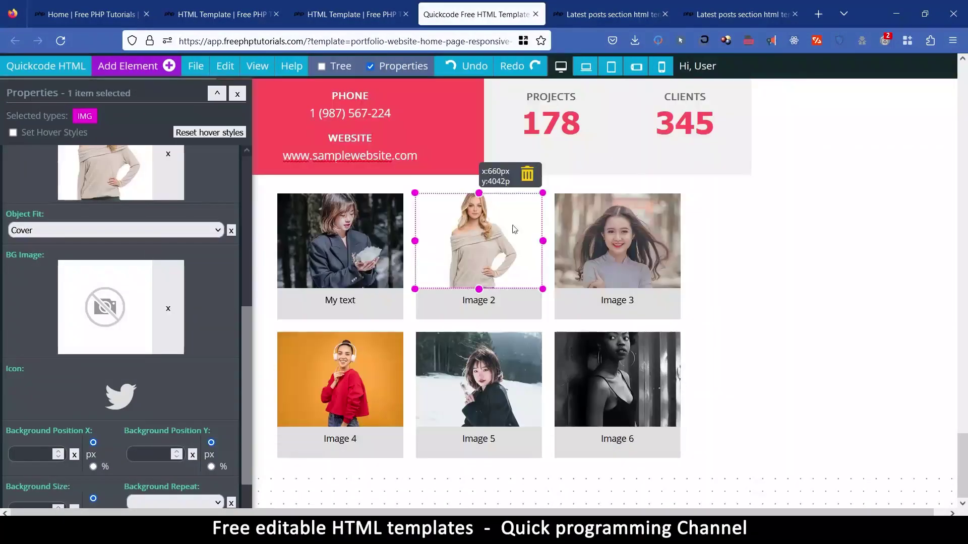
click(346, 230)
click(121, 165)
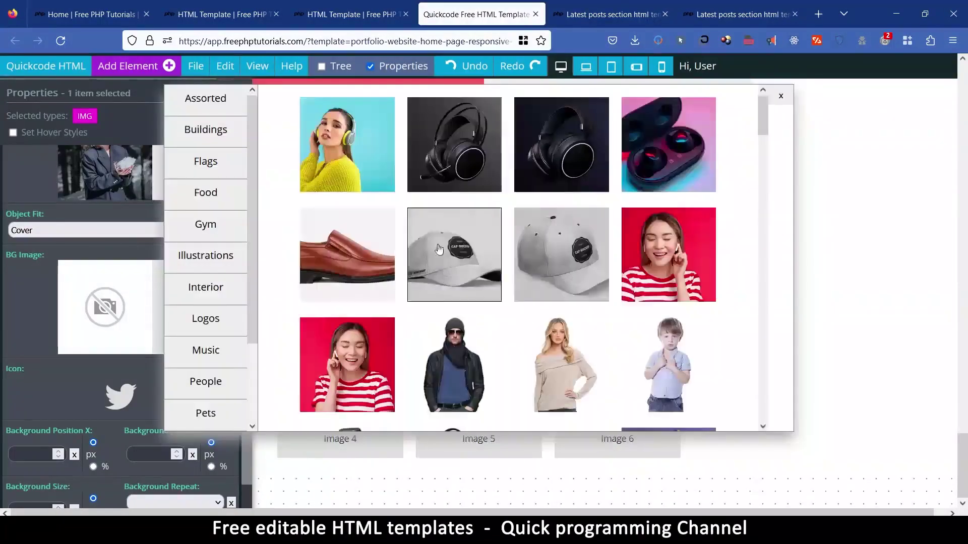
click(388, 365)
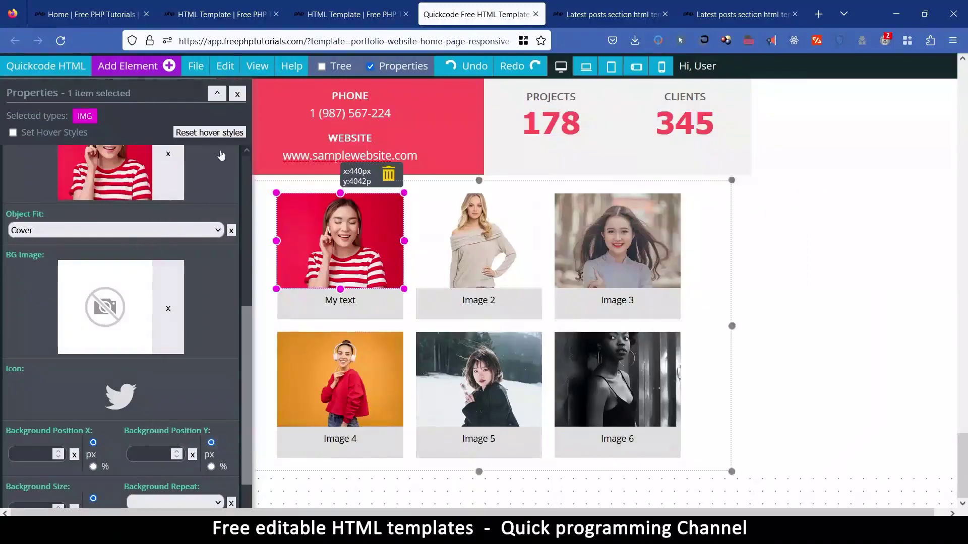
click(237, 94)
Return to the page top, select the header logo, and switch to the Simple Signup template tab
scroll(748, 346, up, 20)
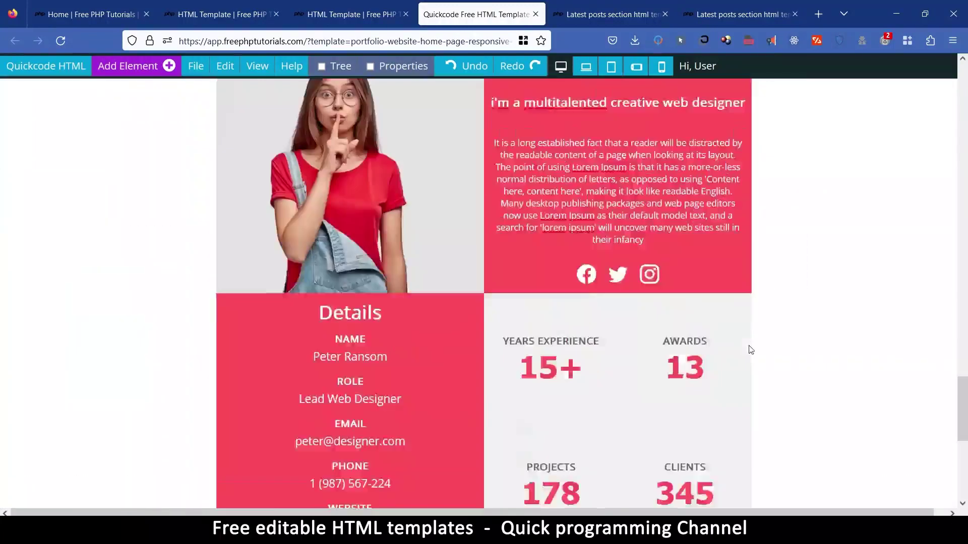
scroll(749, 349, up, 20)
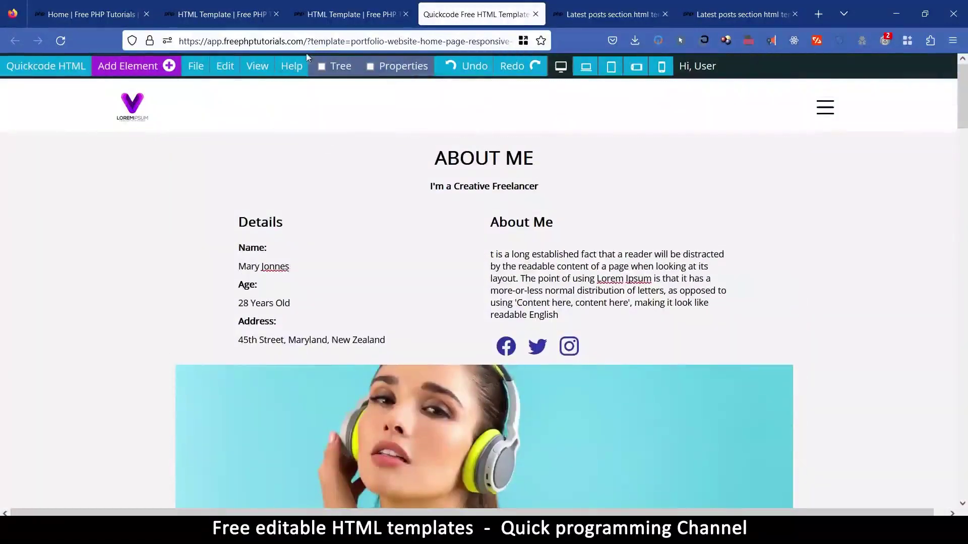
mouse_move(301, 74)
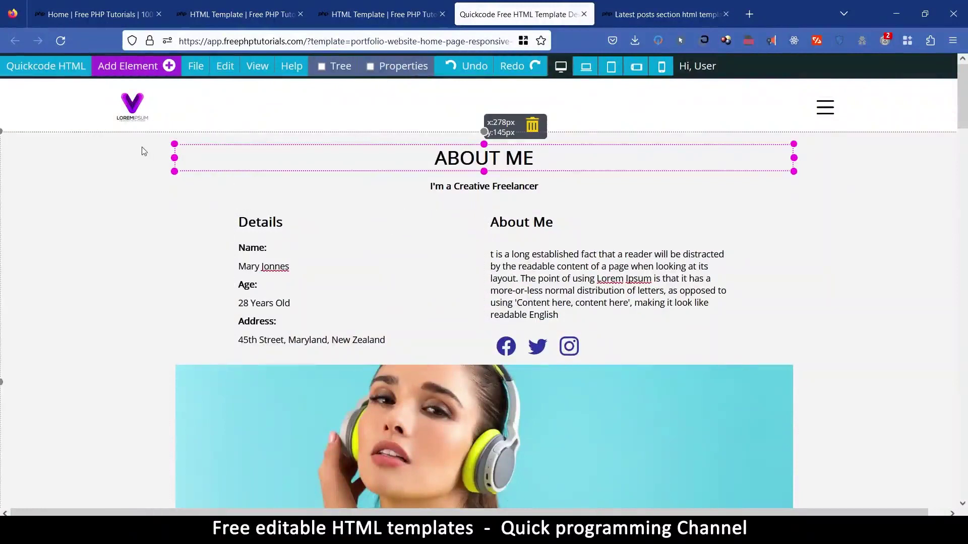
click(144, 114)
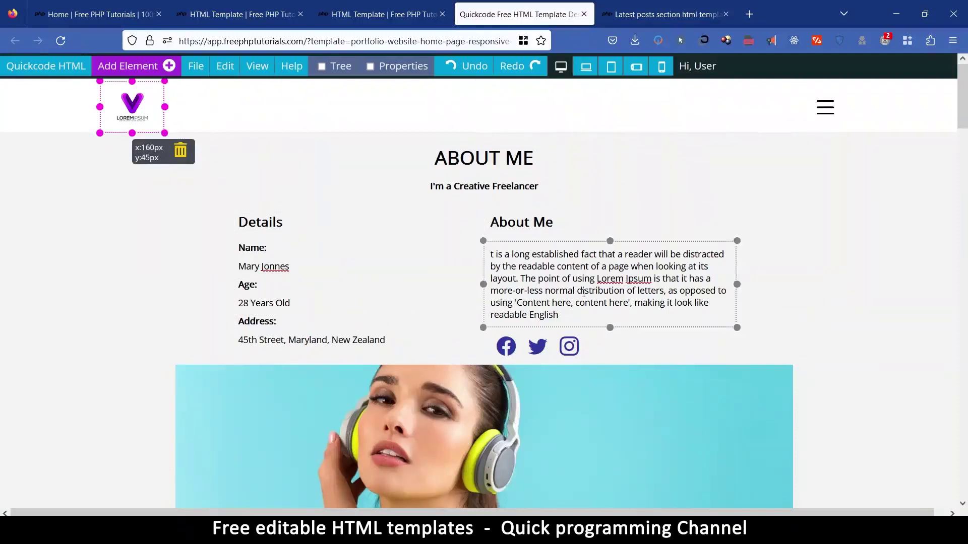
click(228, 5)
Go from the Portfolio template page to the Free Templates listing
click(371, 14)
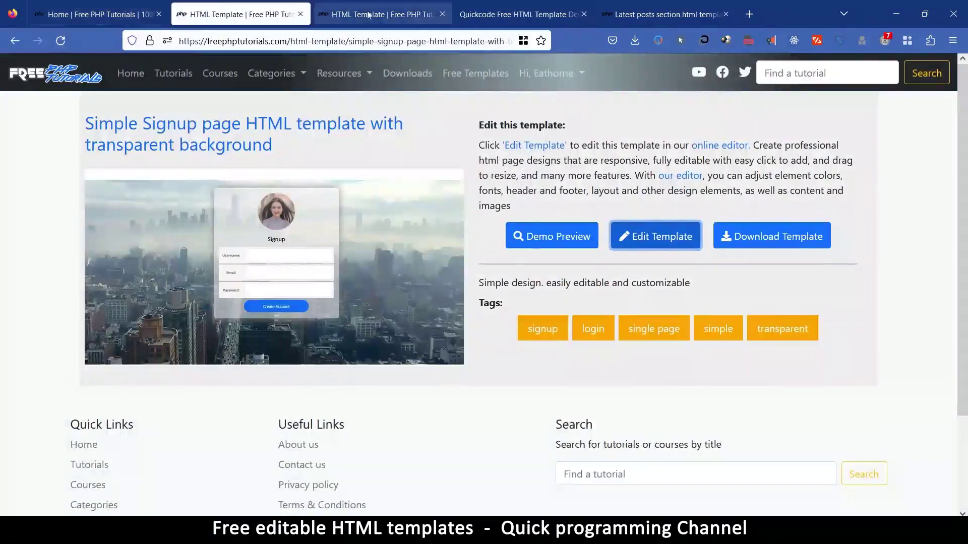
click(78, 5)
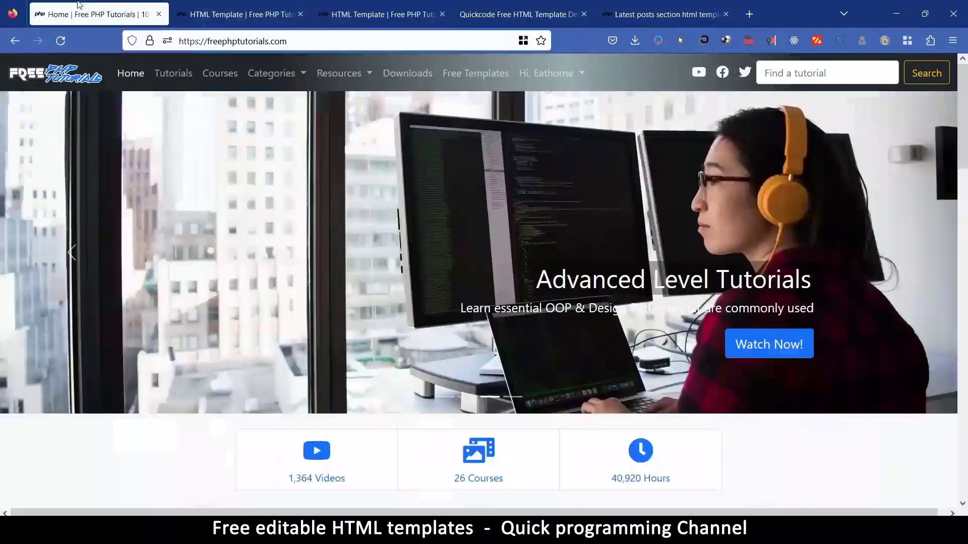
click(383, 15)
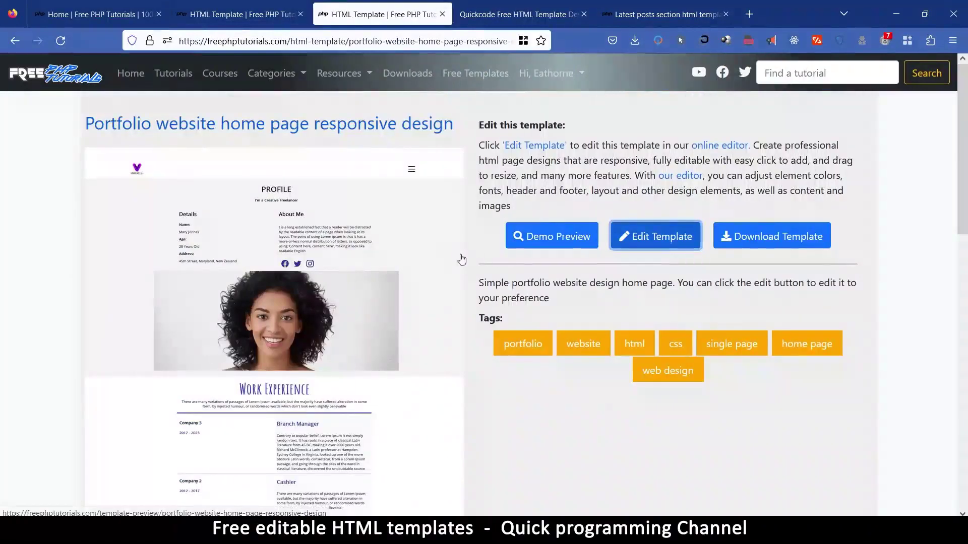
click(487, 75)
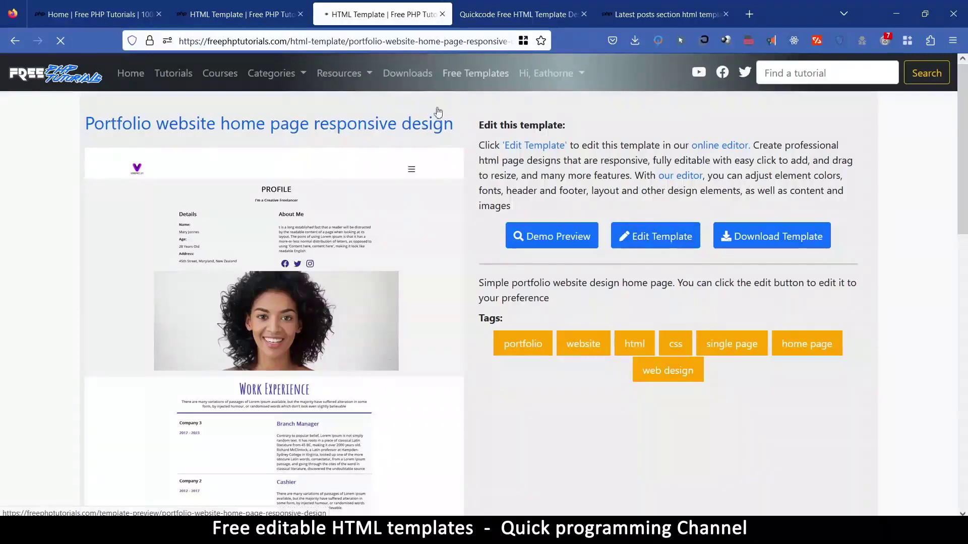
Browse the template cards on the Free Editable HTML Templates listing
scroll(548, 319, down, 15)
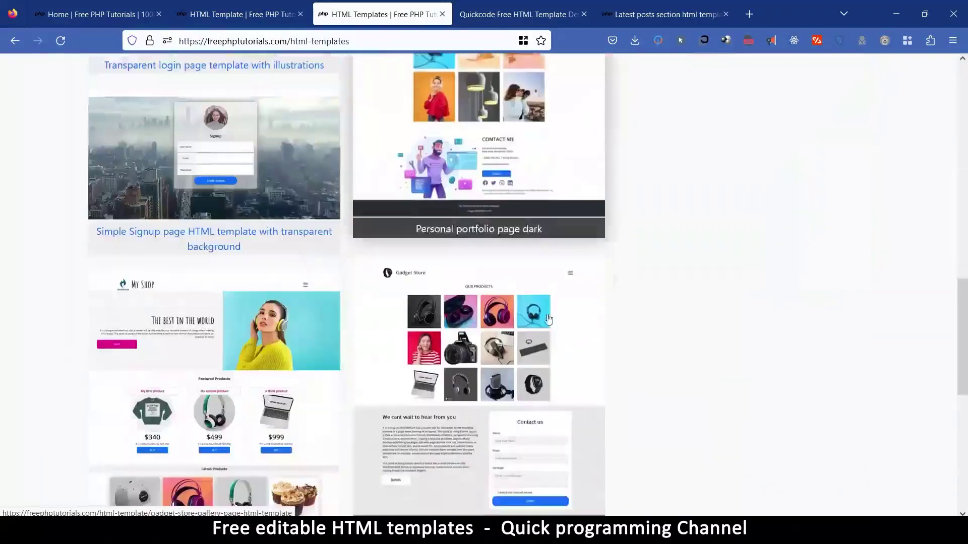
scroll(549, 320, down, 4)
scroll(534, 319, up, 5)
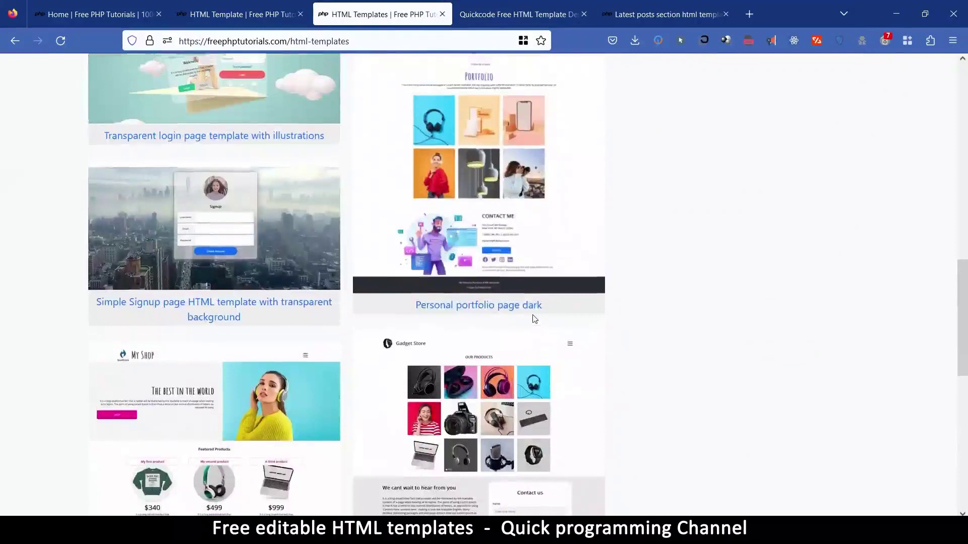
scroll(534, 319, up, 10)
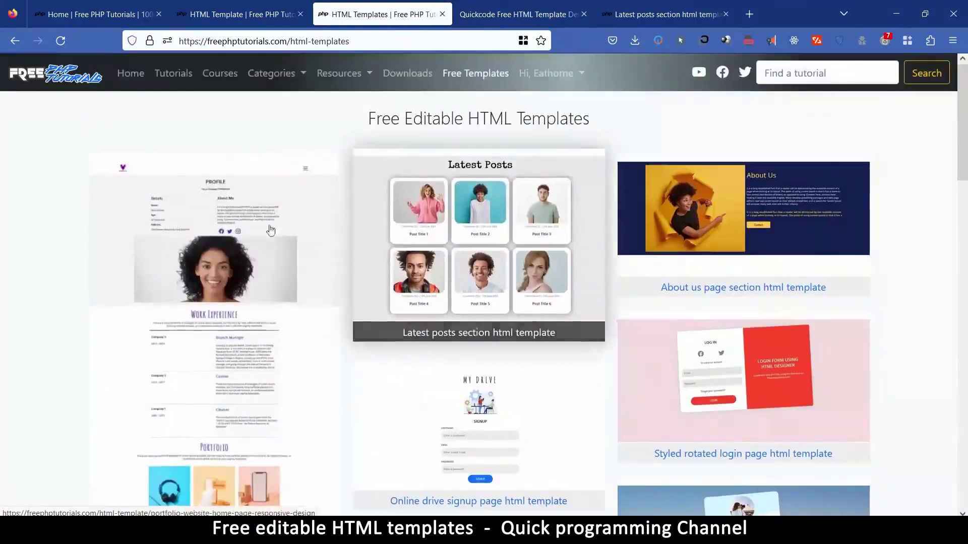
scroll(479, 376, down, 10)
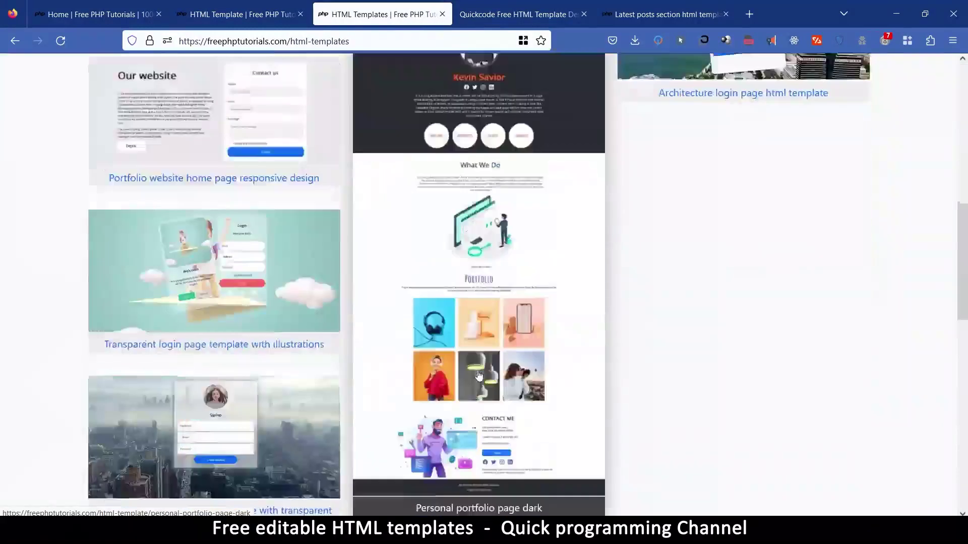
scroll(478, 375, down, 10)
scroll(479, 371, up, 4)
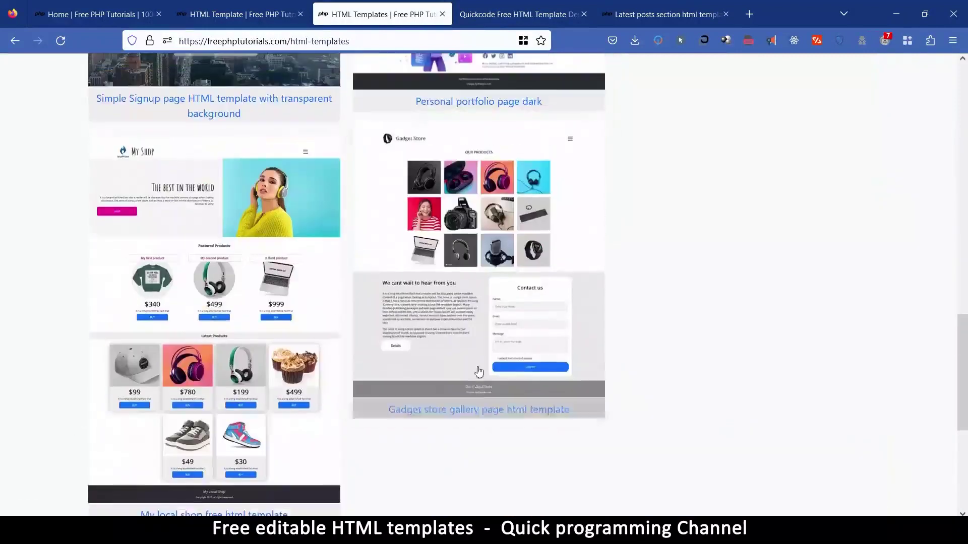
scroll(478, 372, up, 8)
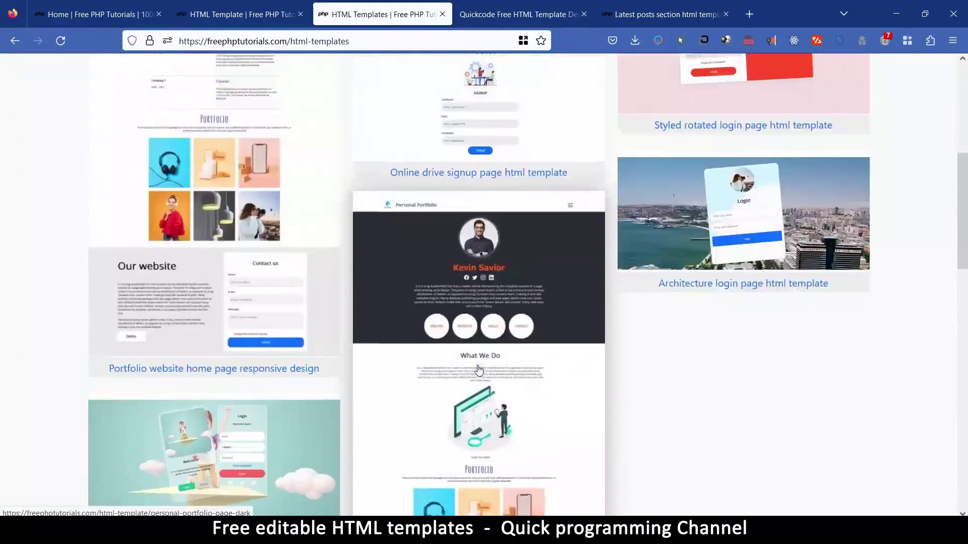
scroll(479, 370, up, 5)
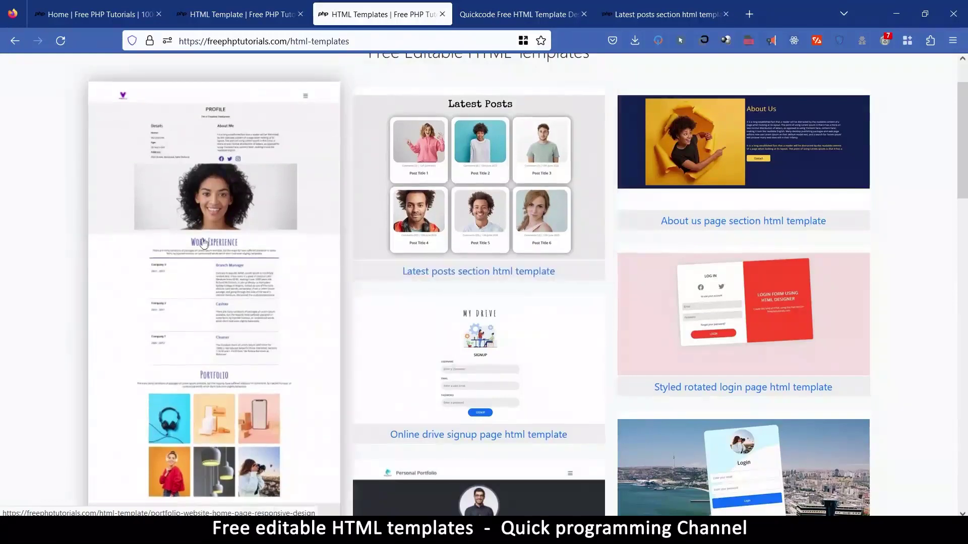
scroll(601, 333, down, 5)
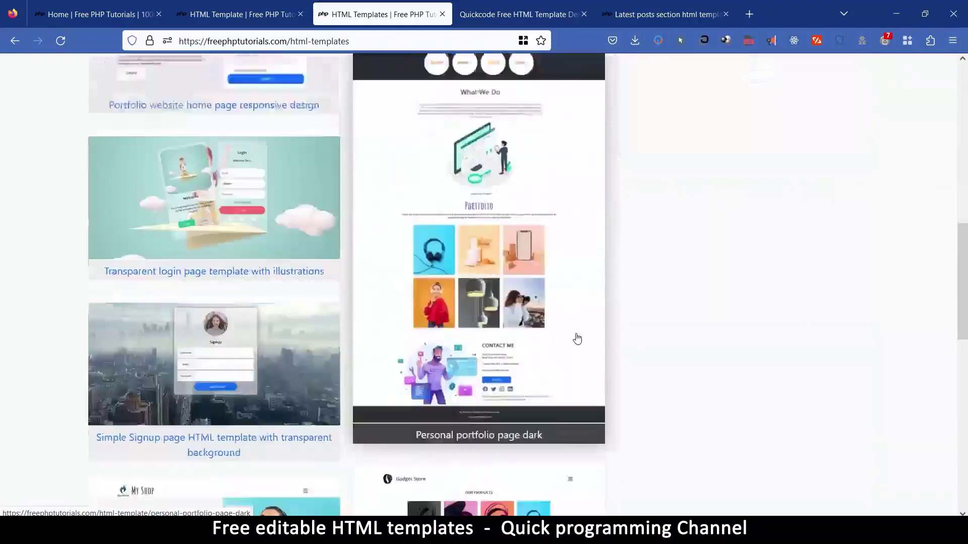
scroll(577, 338, up, 4)
scroll(576, 338, up, 3)
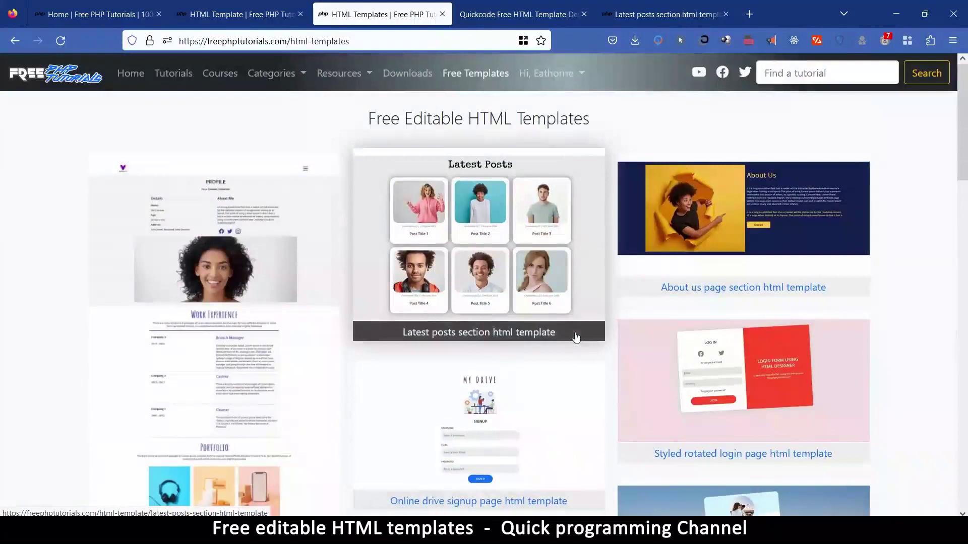